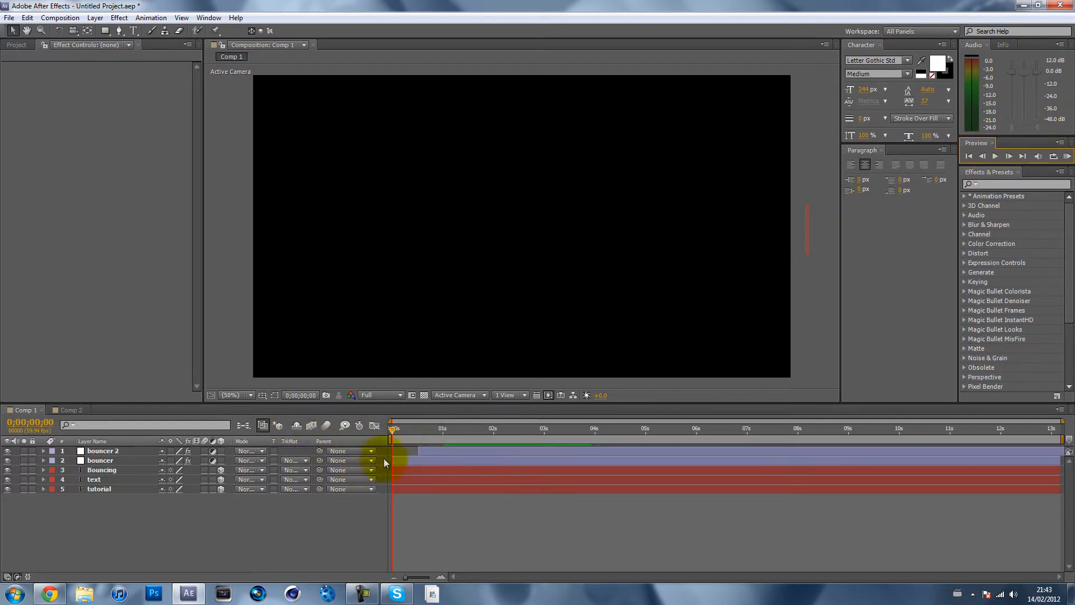
Scrub through the opening seconds of Comp 1 to preview the finished bouncing text animation
{"action": "left_click_drag", "start_coordinate": [419, 429], "coordinate": [514, 432]}
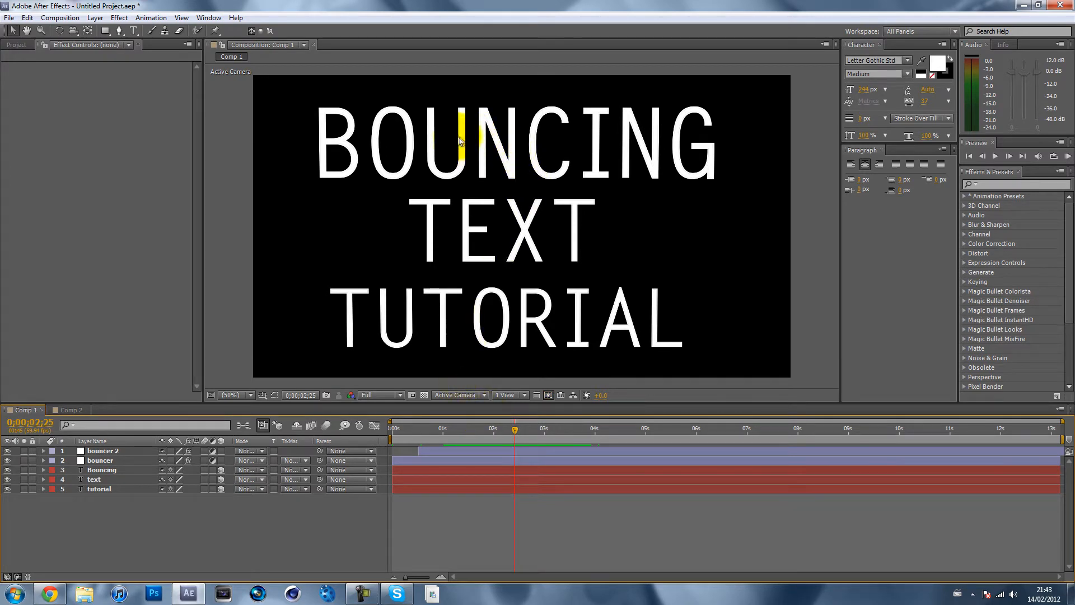
{"action": "mouse_move", "coordinate": [510, 432]}
{"action": "left_mouse_down"}
{"action": "mouse_move", "coordinate": [492, 428]}
{"action": "mouse_move", "coordinate": [552, 428]}
{"action": "mouse_move", "coordinate": [500, 423]}
{"action": "left_mouse_up"}
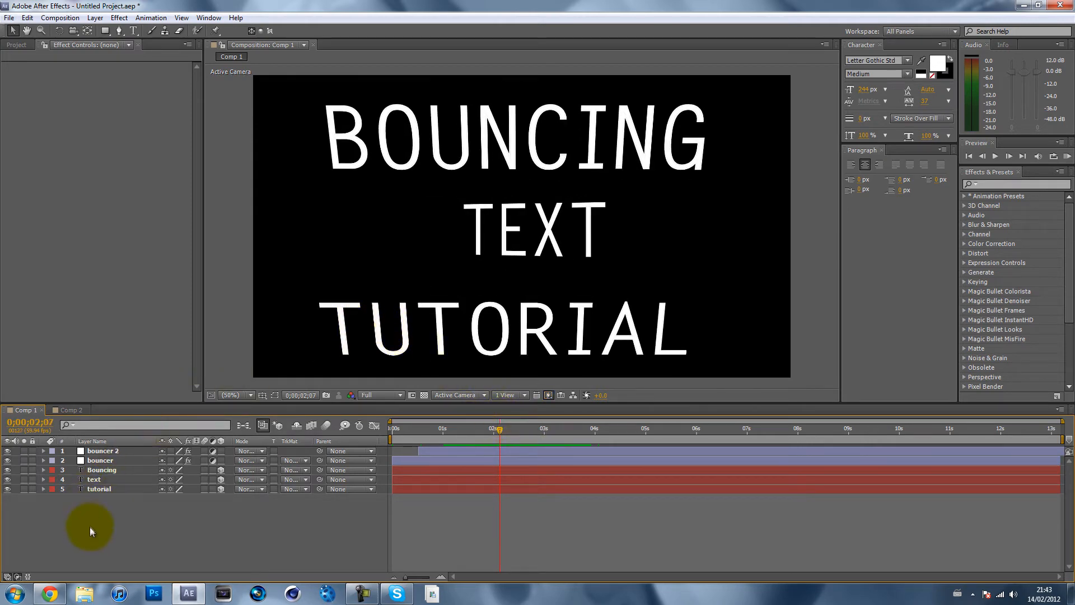
Switch to Chrome to review the Motion Graphics Exchange bounce expressions page, and return to After Effects to scrub Comp 1 again
{"action": "left_click", "coordinate": [49, 595]}
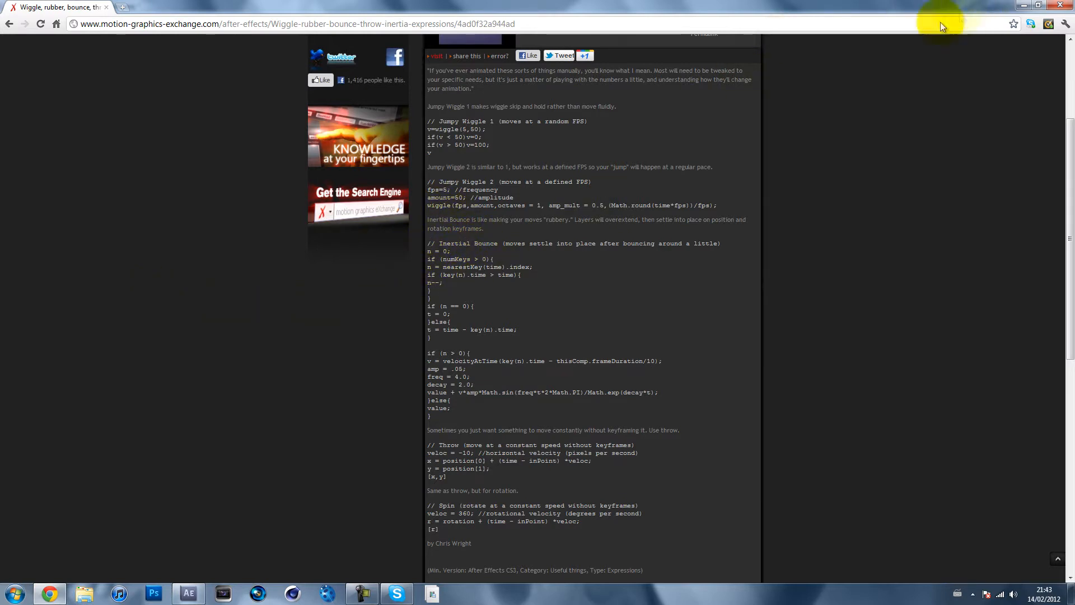
{"action": "scroll", "coordinate": [588, 168], "scroll_direction": "up", "scroll_amount": 3}
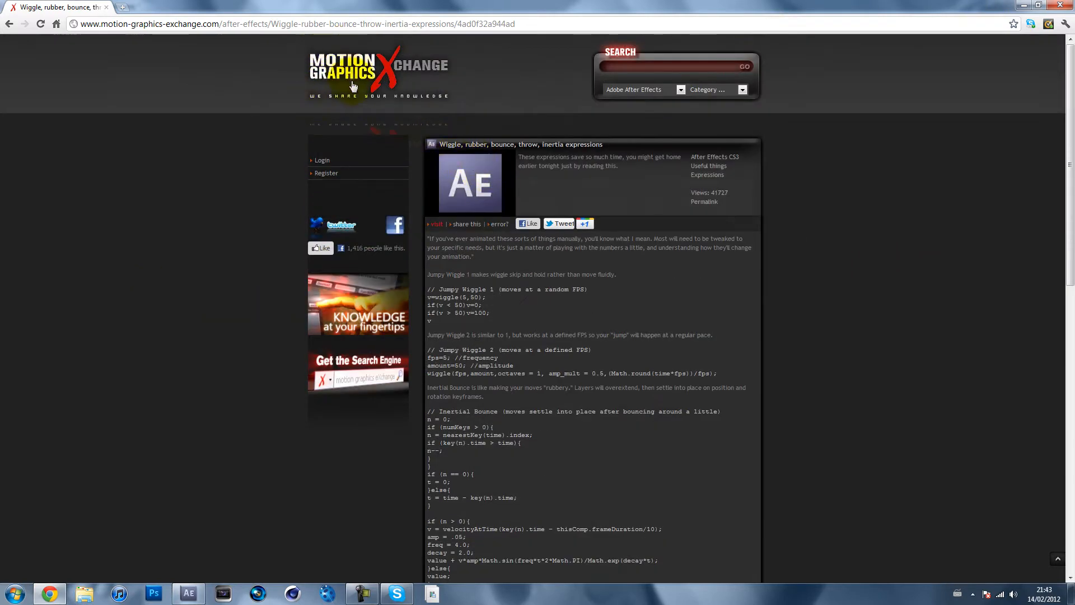
{"action": "scroll", "coordinate": [438, 173], "scroll_direction": "down", "scroll_amount": 5}
{"action": "scroll", "coordinate": [472, 180], "scroll_direction": "up", "scroll_amount": 1}
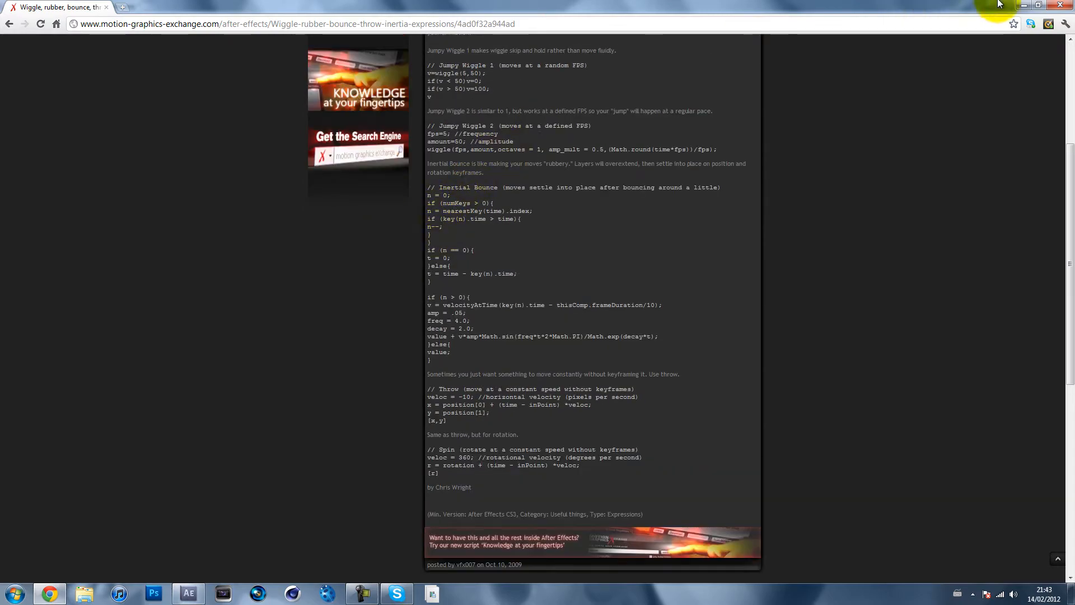
{"action": "left_click", "coordinate": [1024, 5]}
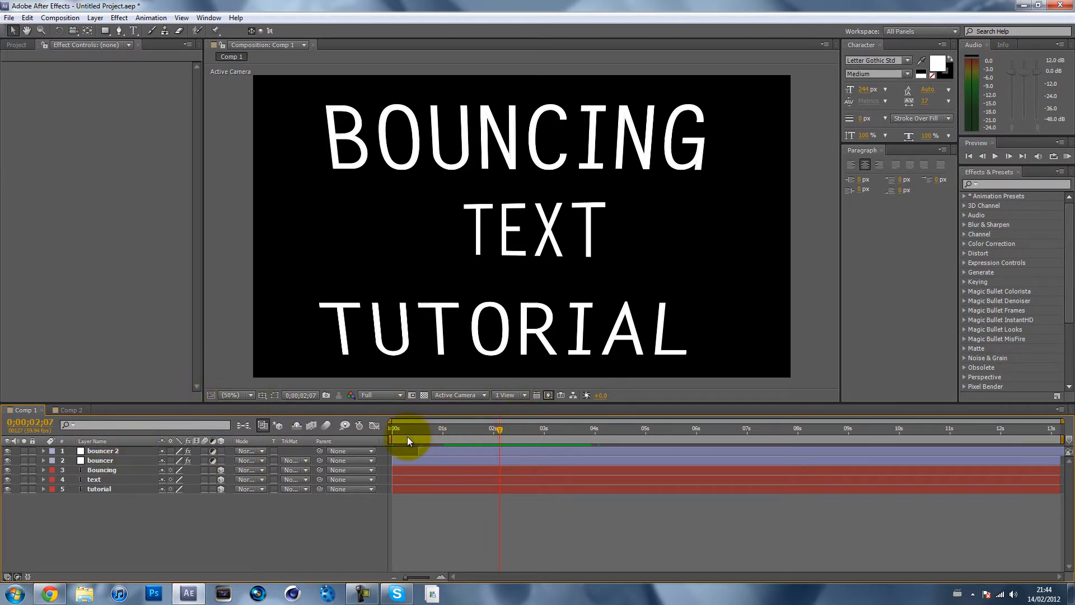
{"action": "left_click_drag", "start_coordinate": [411, 428], "coordinate": [509, 431]}
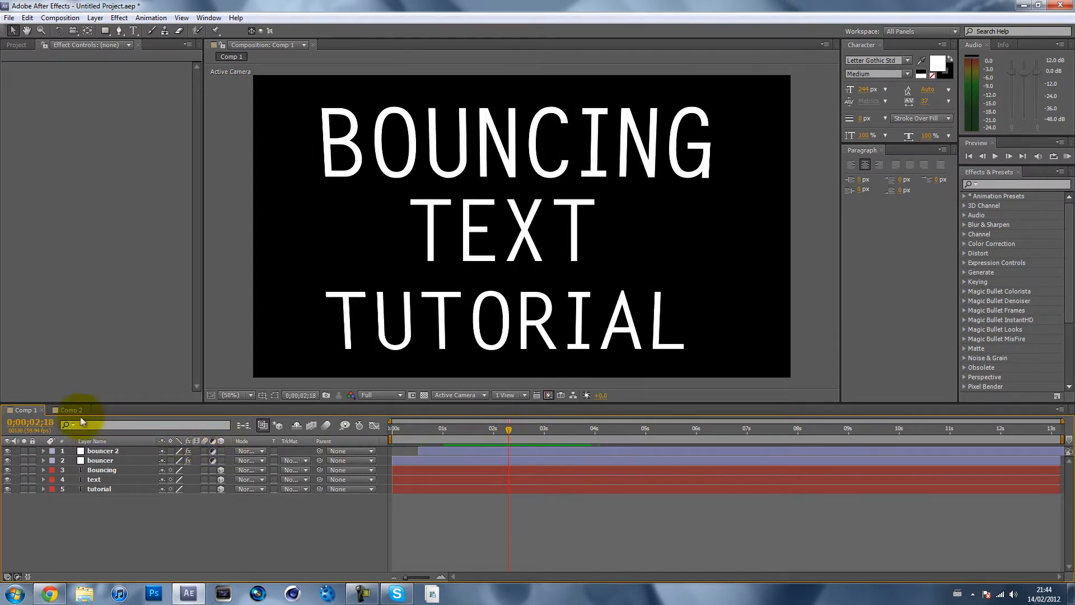
Open Comp 2 and enable 3D for all five text layers, from tutorial to pretty
{"action": "left_click", "coordinate": [71, 409]}
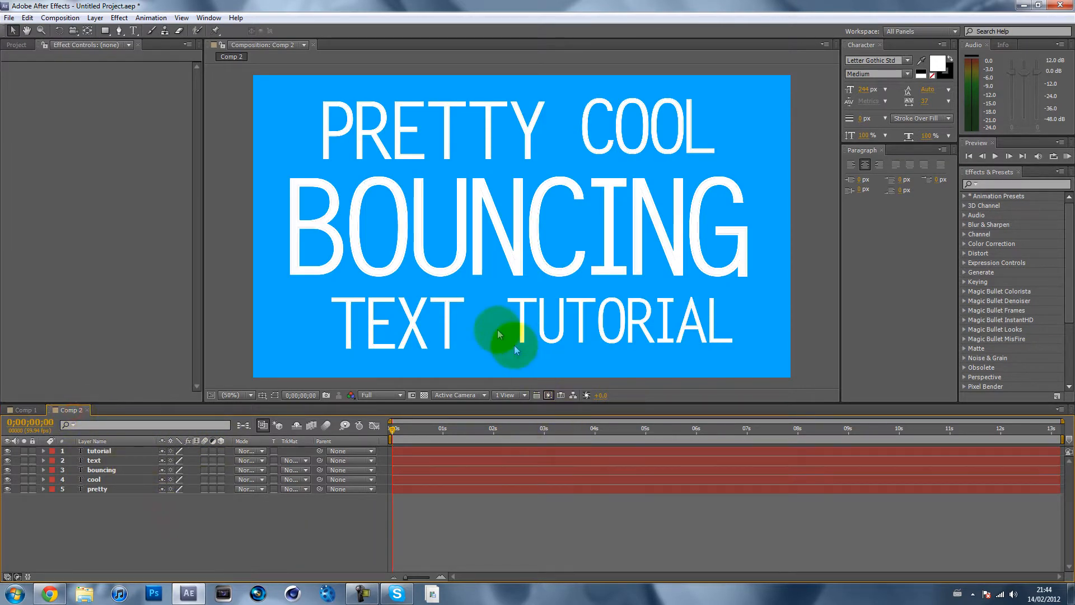
{"action": "left_click", "coordinate": [315, 510]}
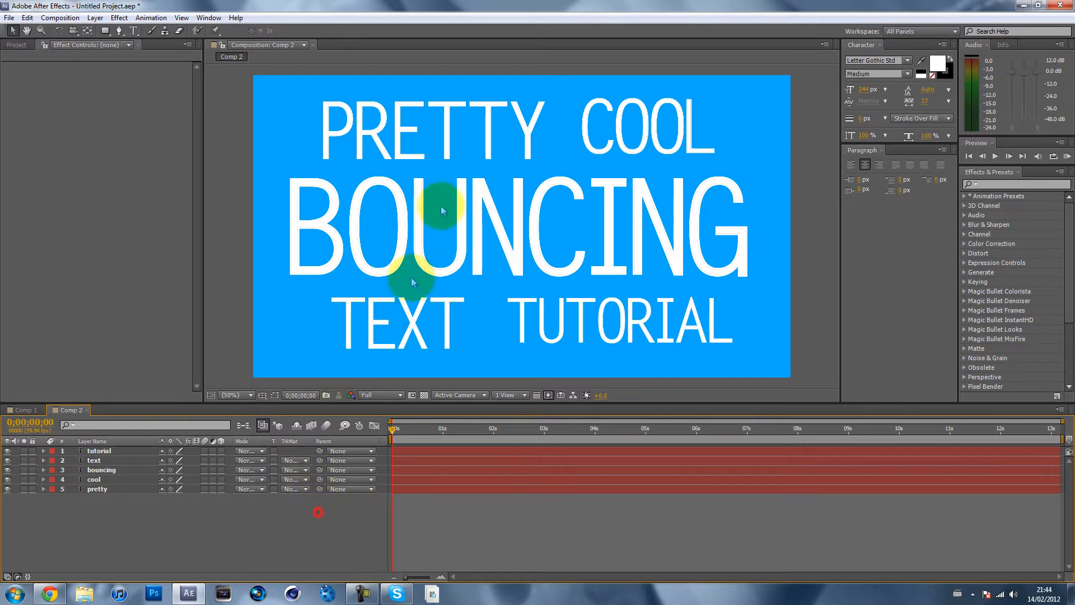
{"action": "left_click_drag", "start_coordinate": [222, 451], "coordinate": [220, 493]}
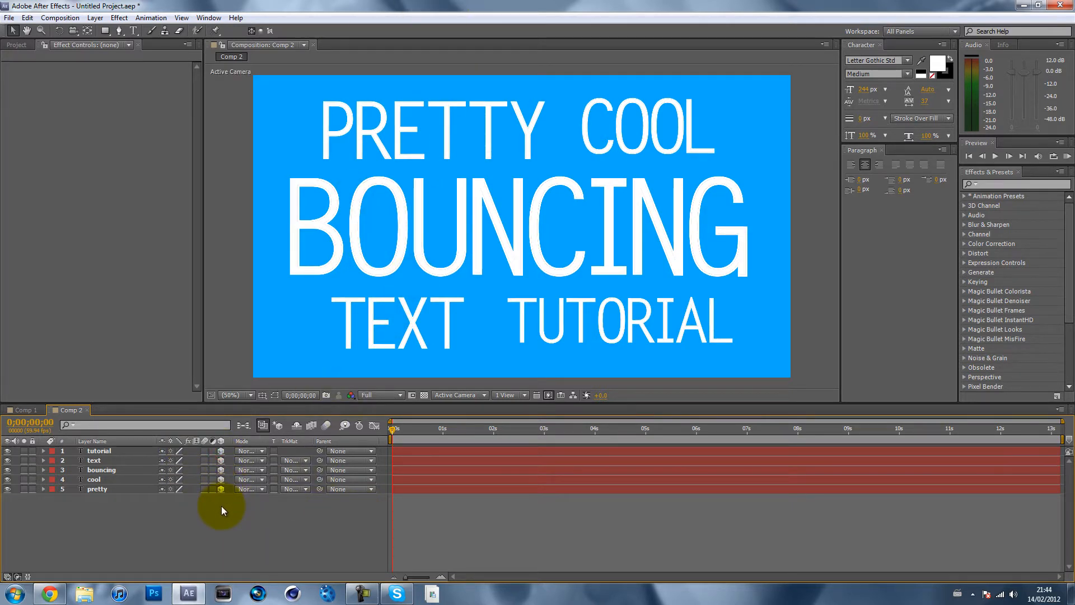
Use the Pan Behind tool to move the PRETTY layer's anchor point above the word, just outside the composition's upper edge
{"action": "left_click", "coordinate": [385, 131]}
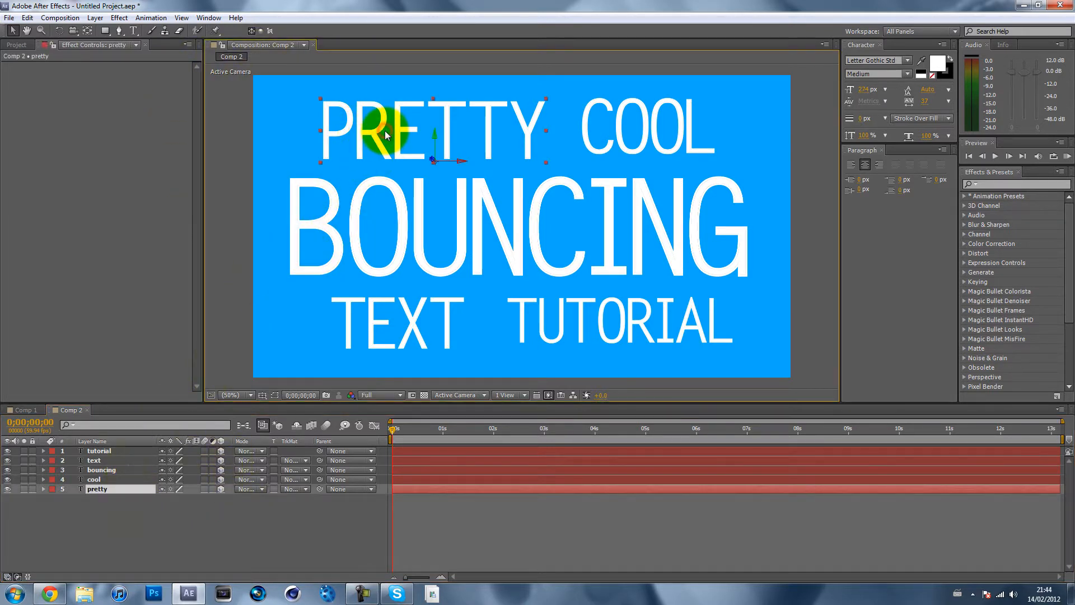
{"action": "key", "text": "y"}
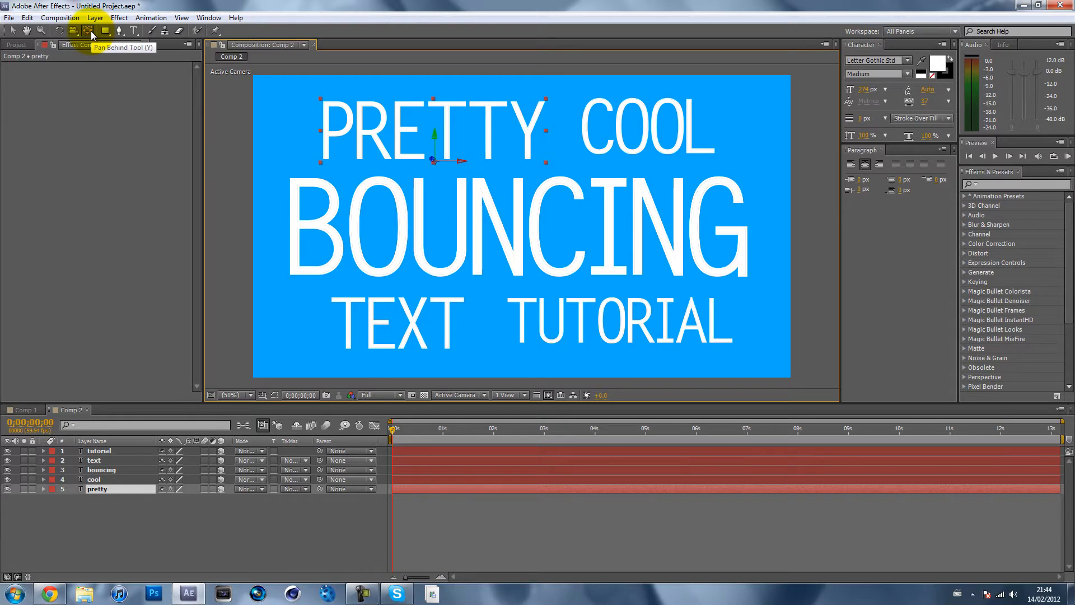
{"action": "left_click", "coordinate": [432, 161]}
{"action": "scroll", "coordinate": [432, 160], "scroll_direction": "up", "scroll_amount": 1}
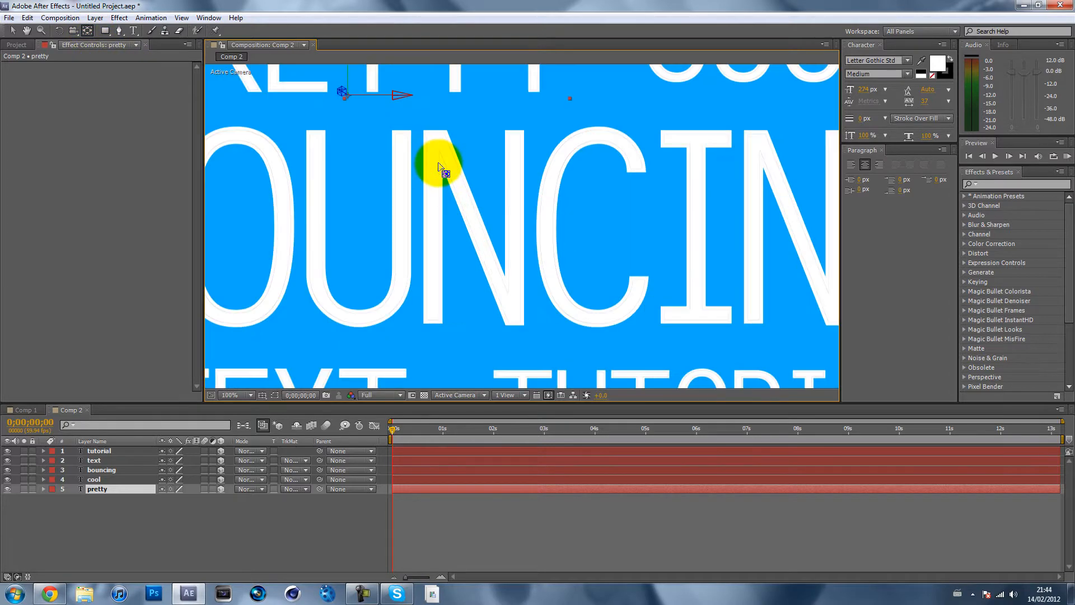
{"action": "mouse_move", "coordinate": [345, 97]}
{"action": "left_mouse_down"}
{"action": "mouse_move", "coordinate": [420, 126]}
{"action": "mouse_move", "coordinate": [411, 120]}
{"action": "left_mouse_up"}
{"action": "scroll", "coordinate": [410, 121], "scroll_direction": "up", "scroll_amount": 1}
{"action": "key", "text": "h"}
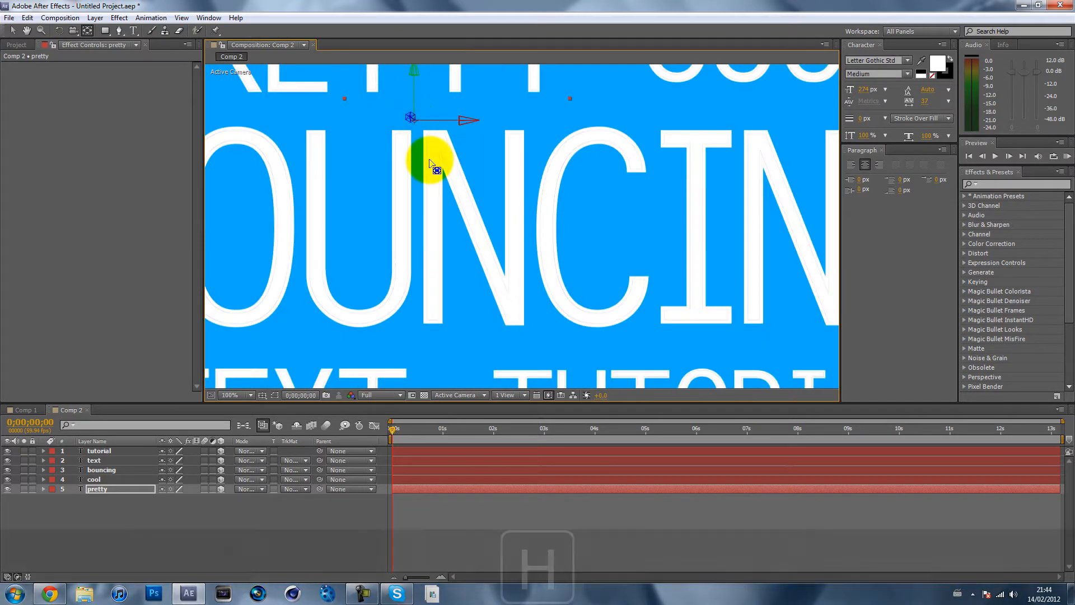
{"action": "scroll", "coordinate": [465, 194], "scroll_direction": "down", "scroll_amount": 1}
{"action": "left_click_drag", "start_coordinate": [466, 194], "coordinate": [453, 84]}
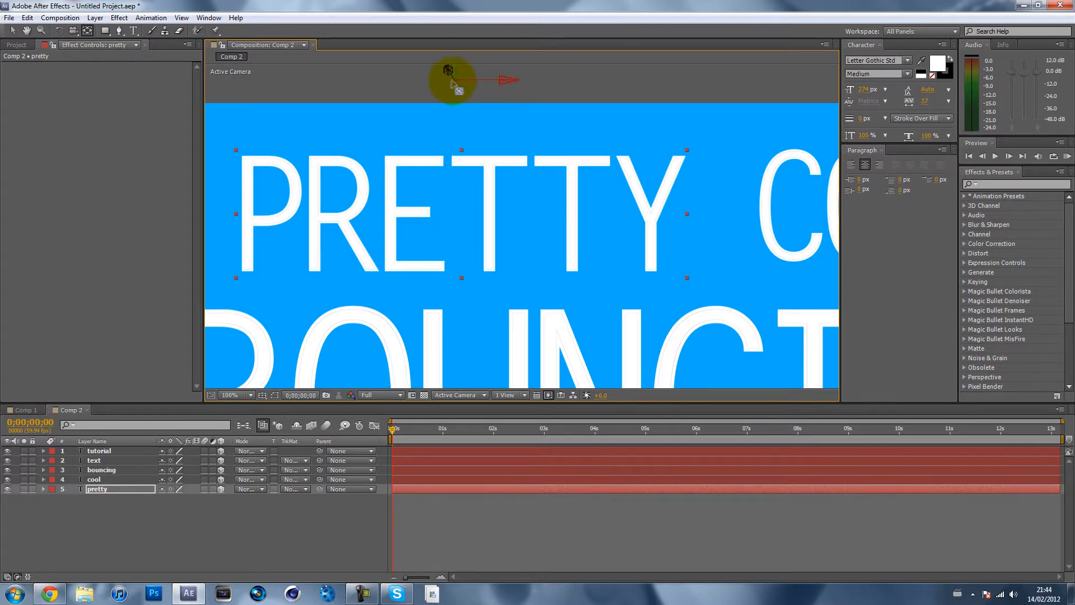
{"action": "scroll", "coordinate": [454, 144], "scroll_direction": "down", "scroll_amount": 1}
Try swinging the PRETTY layer around its moved anchor point by varying its X Rotation
{"action": "key", "text": "r"}
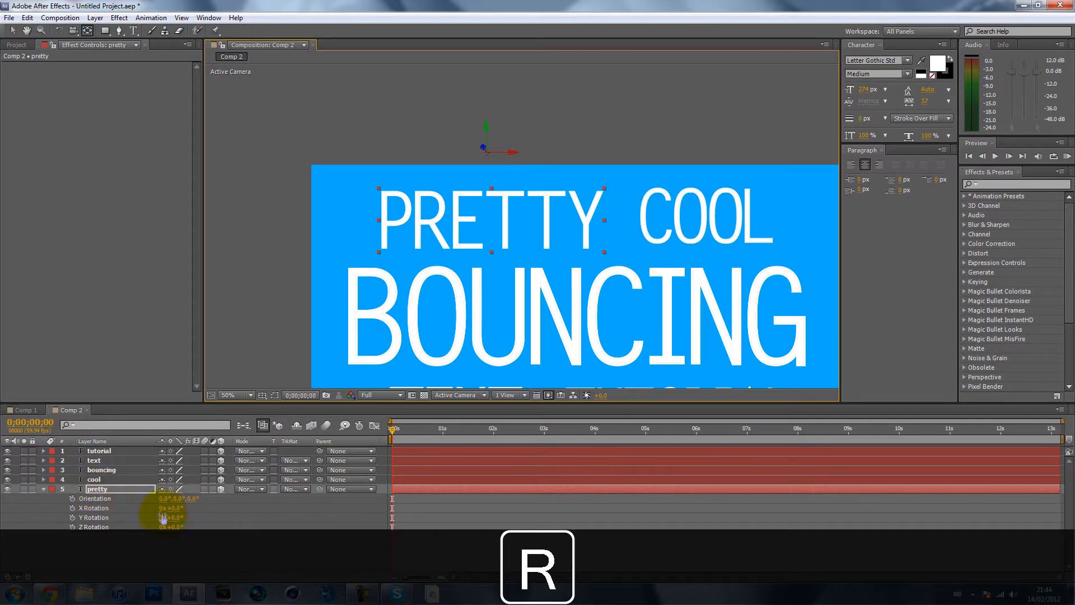
{"action": "left_click_drag", "start_coordinate": [174, 508], "coordinate": [211, 509]}
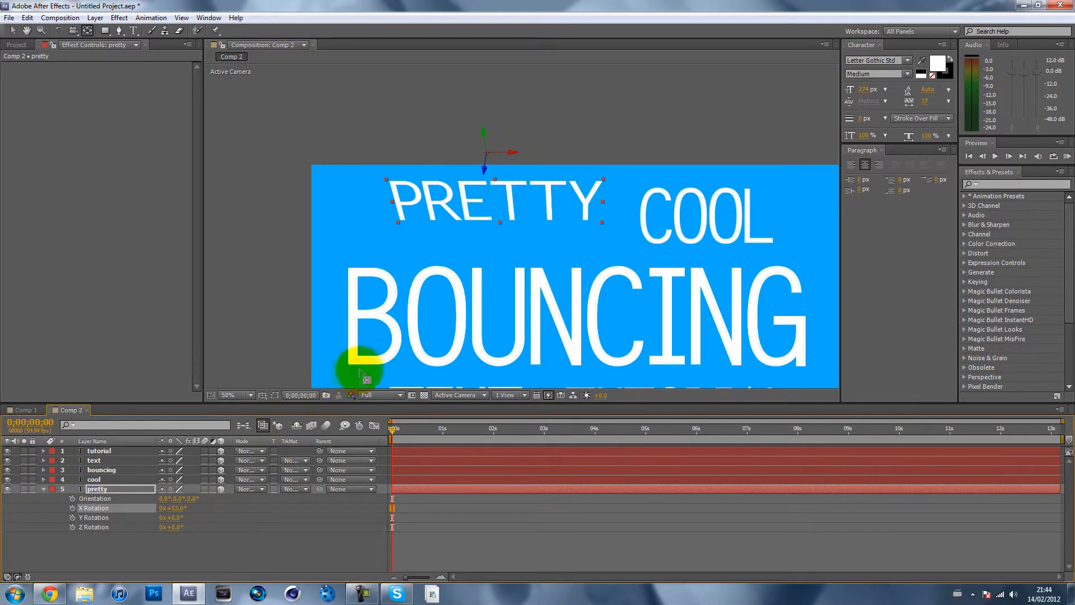
{"action": "left_click_drag", "start_coordinate": [173, 509], "coordinate": [149, 505]}
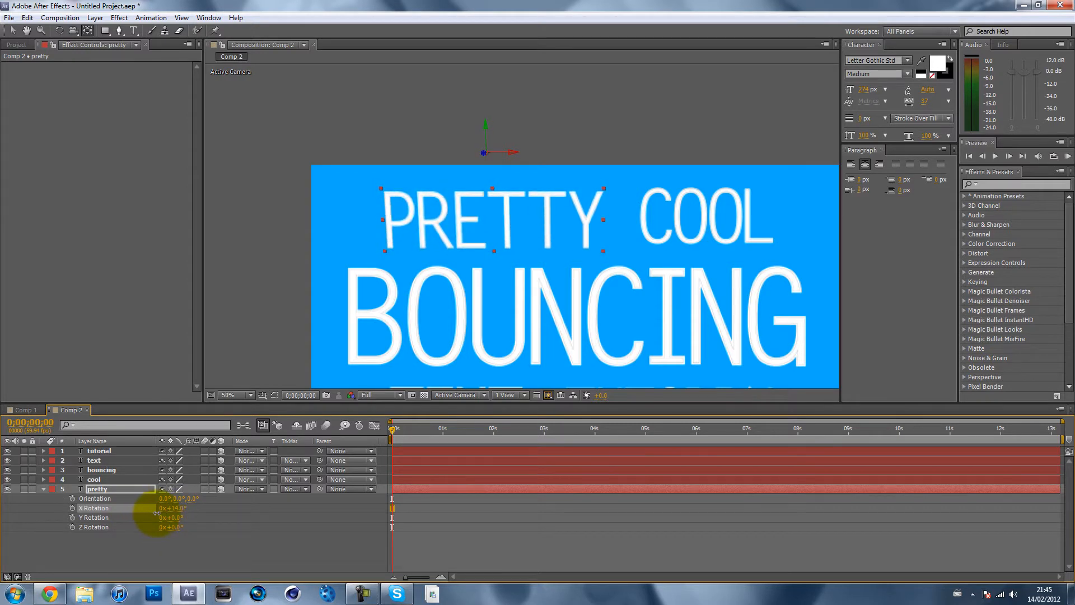
Move the PRETTY layer's anchor point slightly higher above the composition's upper edge
{"action": "left_click", "coordinate": [492, 151]}
{"action": "left_click", "coordinate": [431, 228]}
{"action": "left_click_drag", "start_coordinate": [487, 152], "coordinate": [477, 143]}
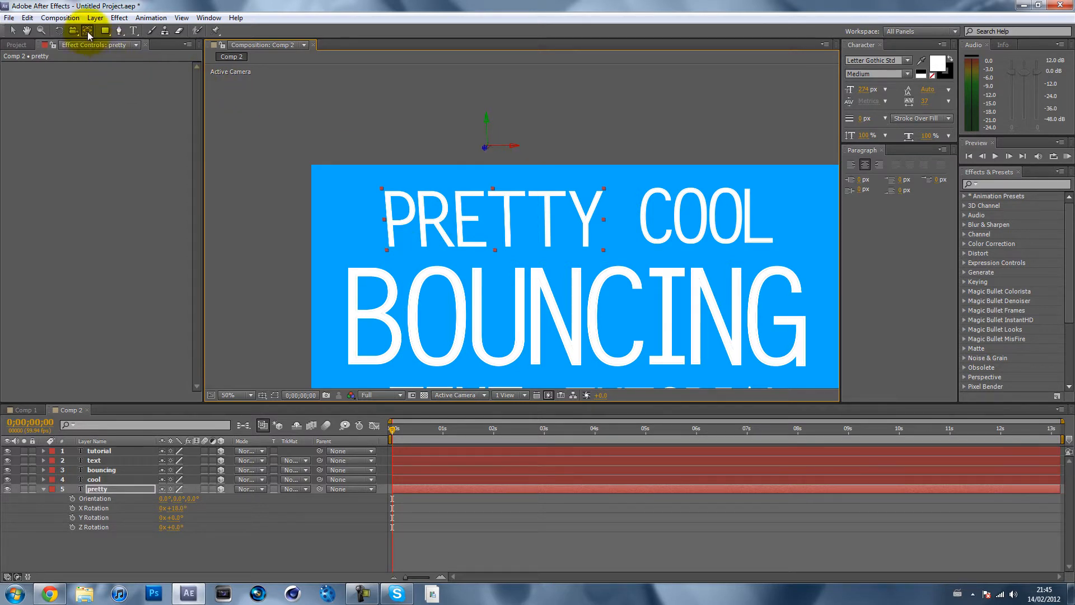
{"action": "left_click", "coordinate": [488, 149]}
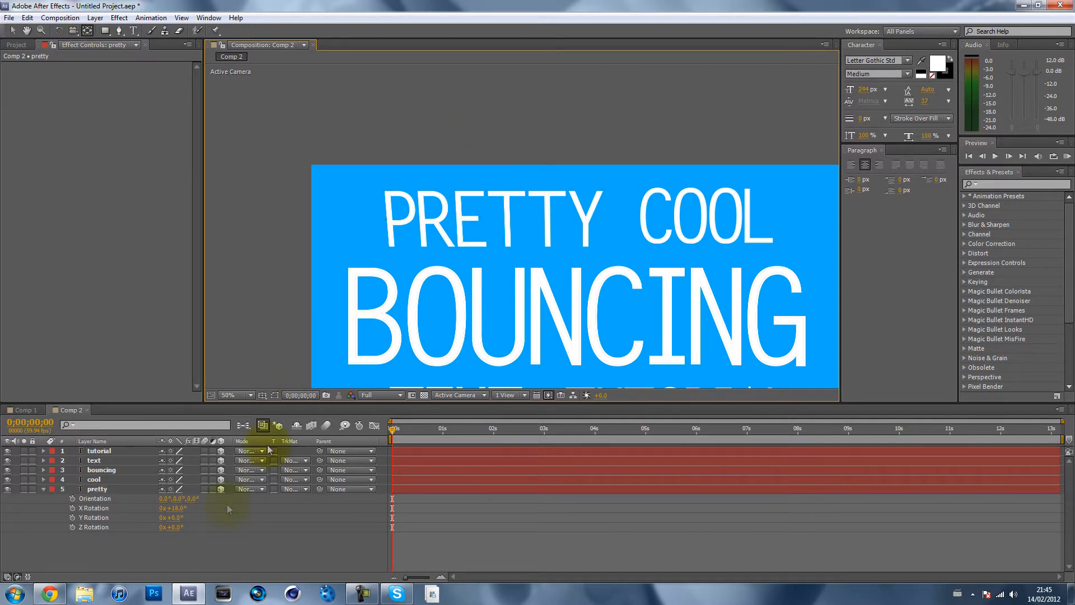
{"action": "left_click", "coordinate": [132, 489]}
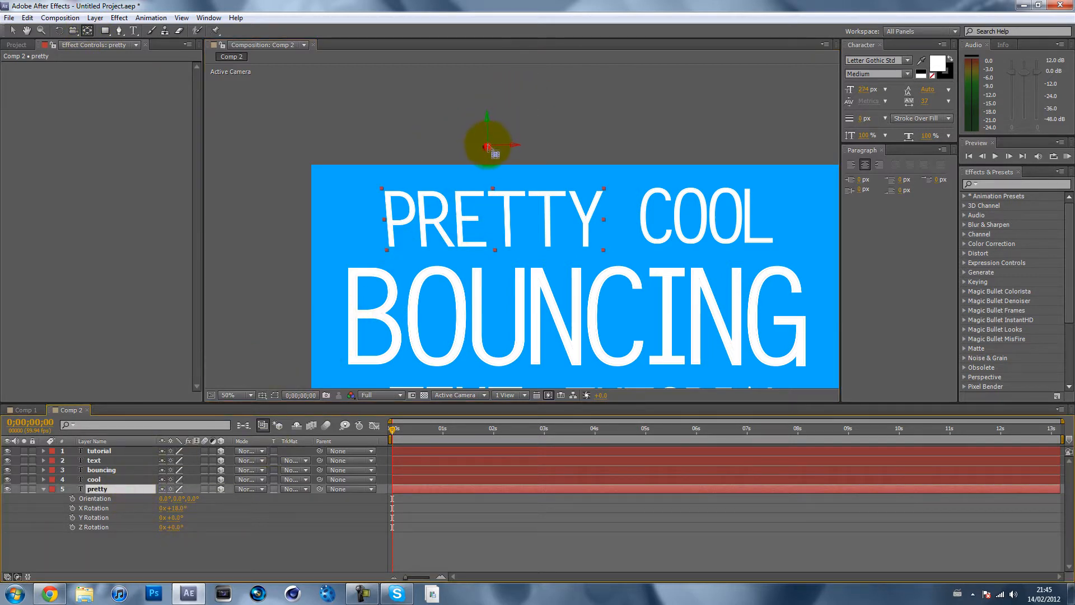
{"action": "left_click", "coordinate": [485, 146]}
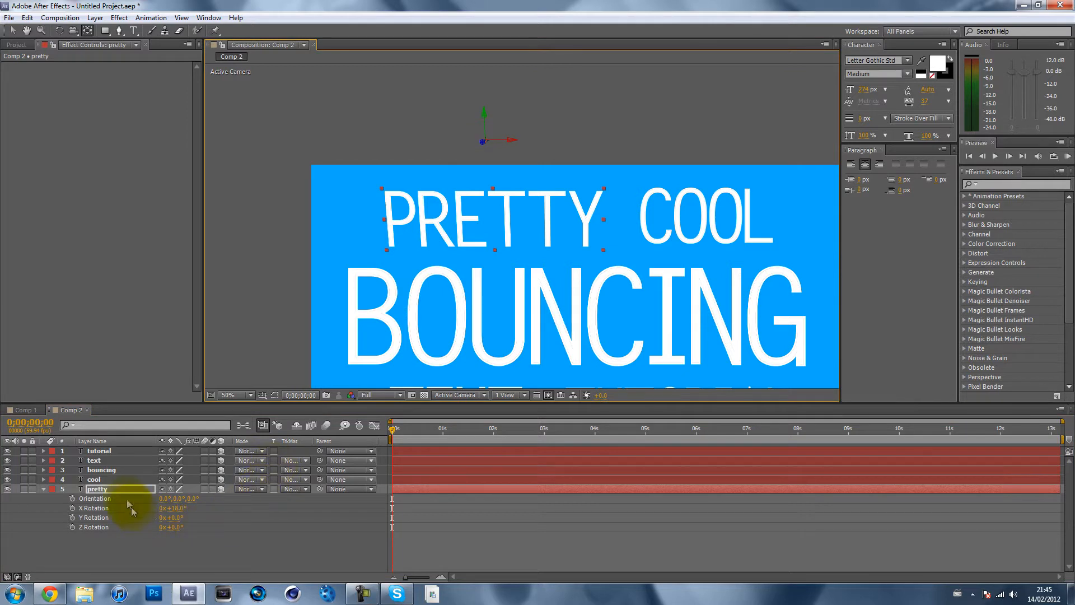
Move the COOL layer's anchor point above the word, just outside the composition's upper edge
{"action": "left_click", "coordinate": [112, 480]}
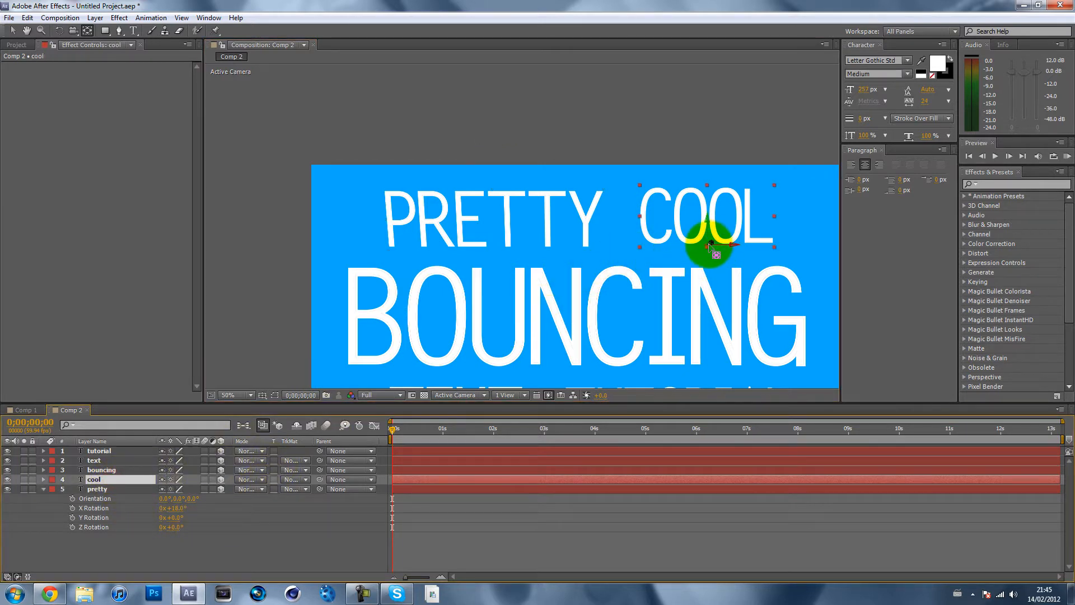
{"action": "left_click_drag", "start_coordinate": [710, 221], "coordinate": [698, 147]}
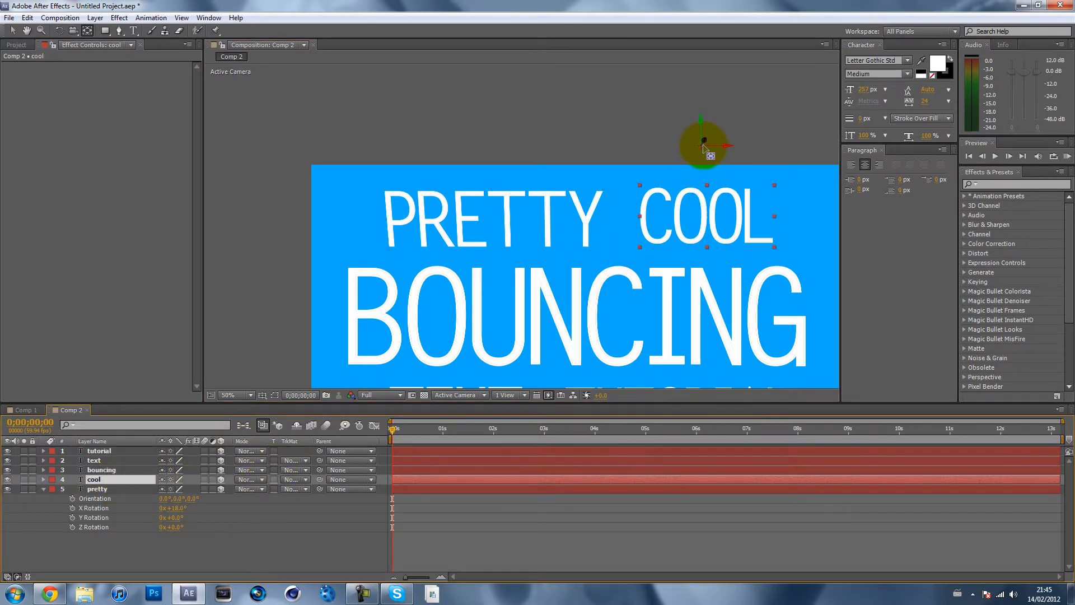
Move the BOUNCING layer's anchor point outside the composition's right edge, level with the middle of the word
{"action": "key", "text": "comma"}
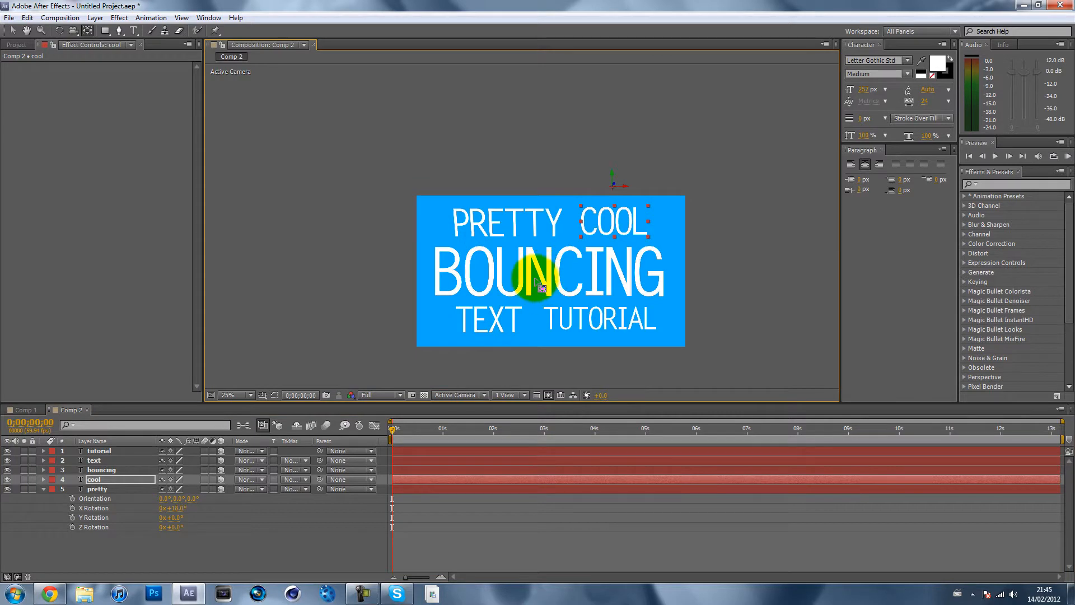
{"action": "left_click", "coordinate": [537, 283]}
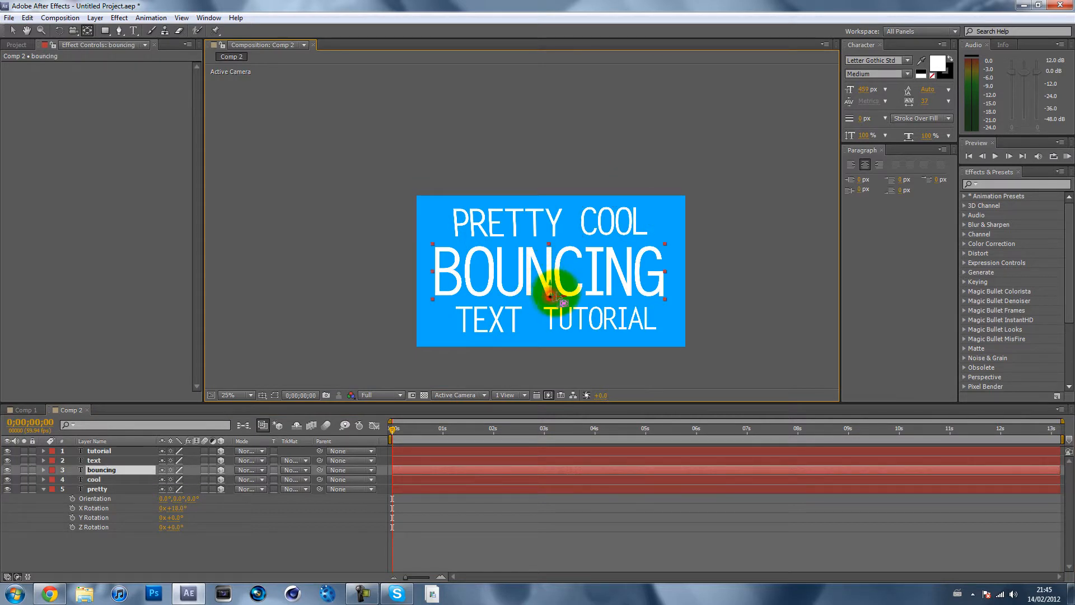
{"action": "left_click_drag", "start_coordinate": [552, 296], "coordinate": [717, 270]}
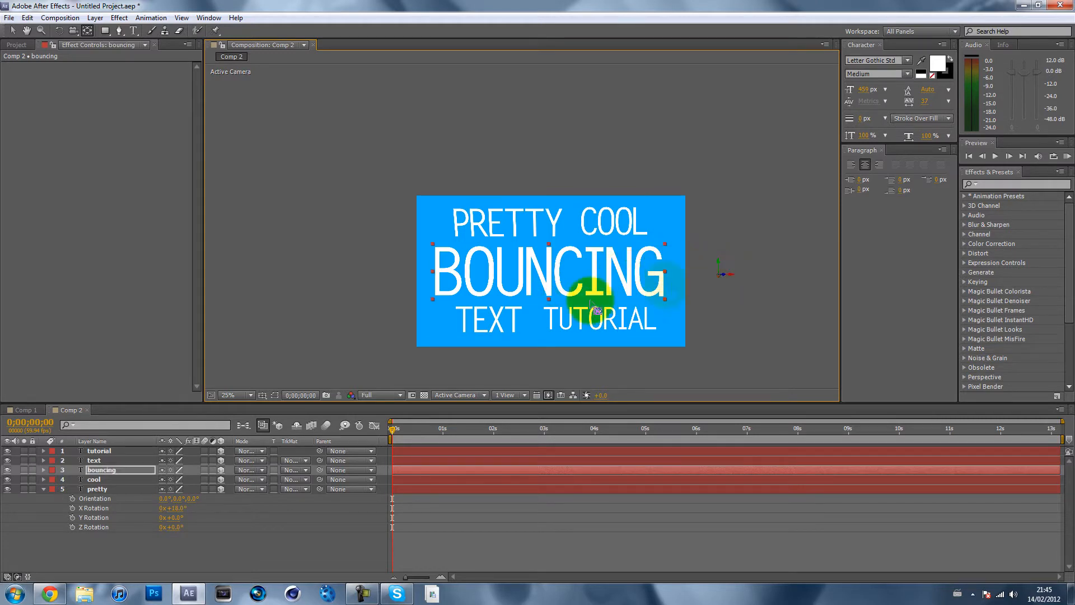
Test the BOUNCING layer's Y Rotation and reset it to 0°, along with the PRETTY layer's X Rotation
{"action": "key", "text": "r"}
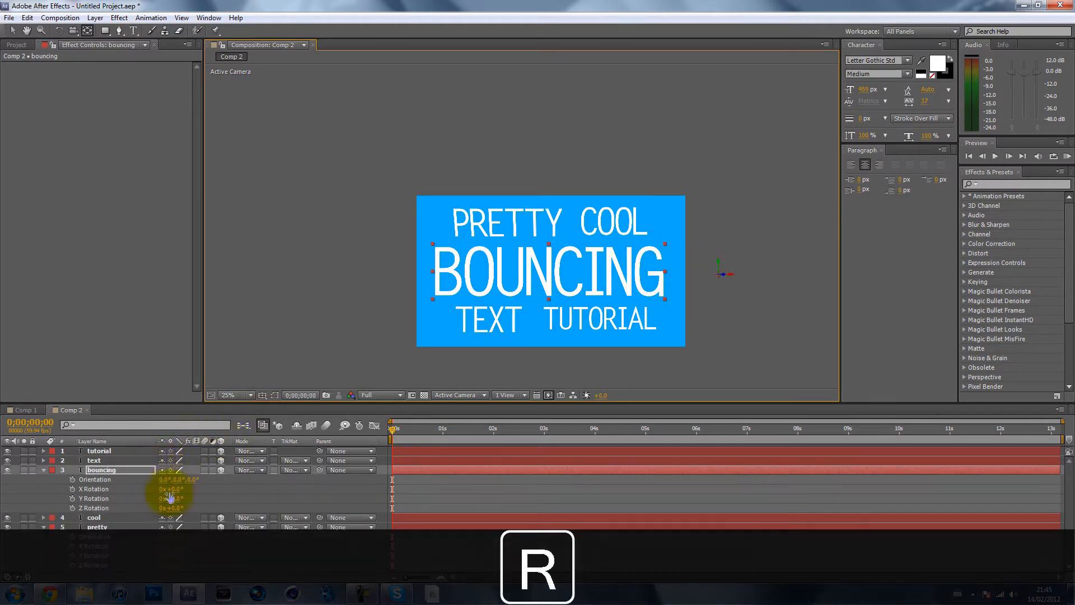
{"action": "mouse_move", "coordinate": [175, 506]}
{"action": "left_mouse_down"}
{"action": "mouse_move", "coordinate": [284, 499]}
{"action": "mouse_move", "coordinate": [170, 502]}
{"action": "mouse_move", "coordinate": [179, 498]}
{"action": "left_mouse_up"}
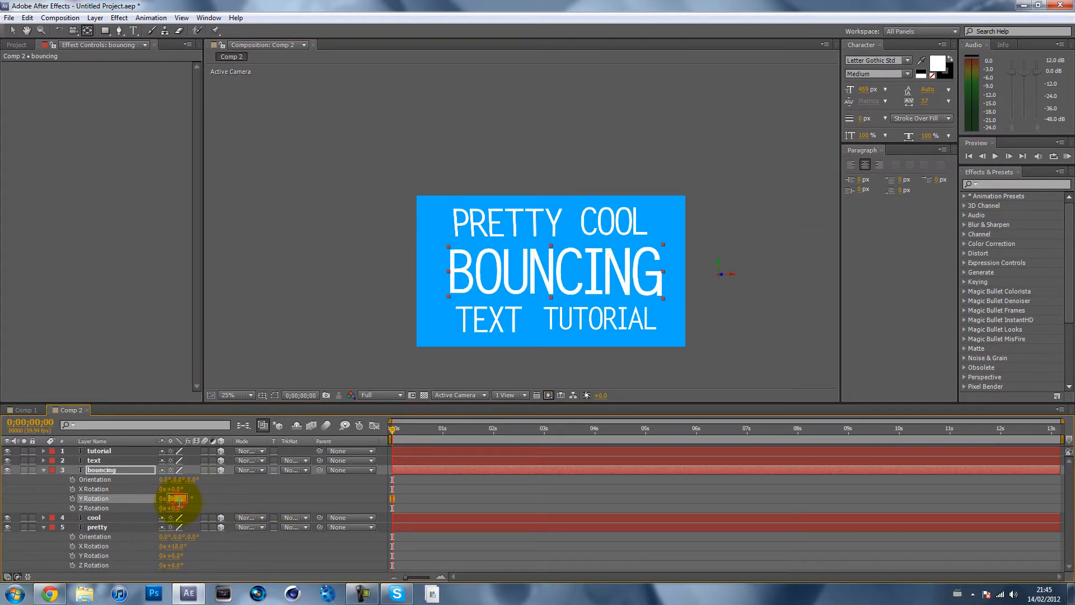
{"action": "type", "text": "0"}
{"action": "left_click", "coordinate": [175, 547]}
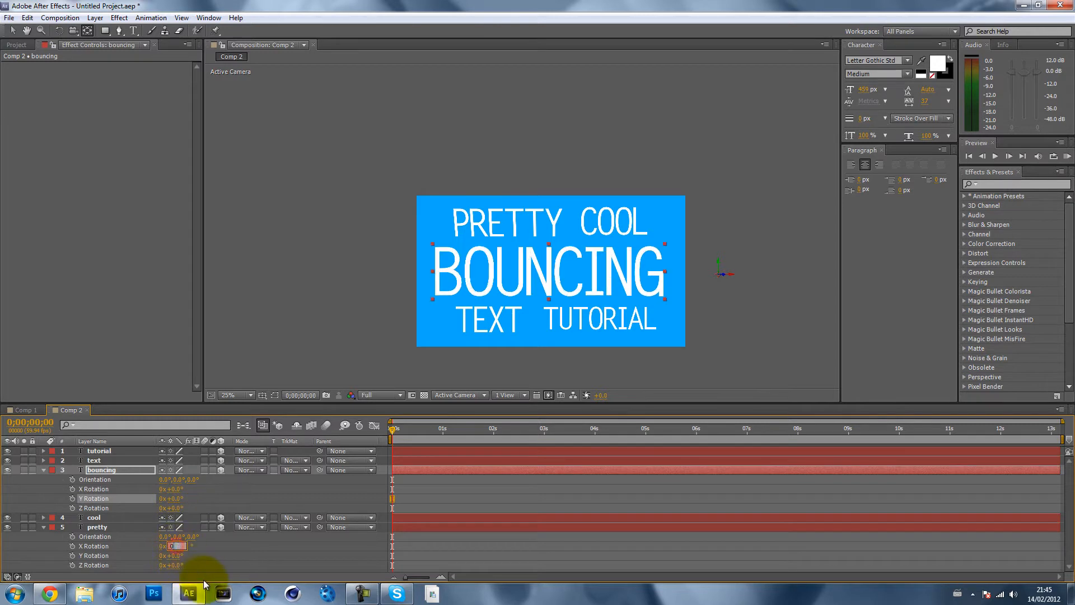
{"action": "left_click", "coordinate": [550, 374]}
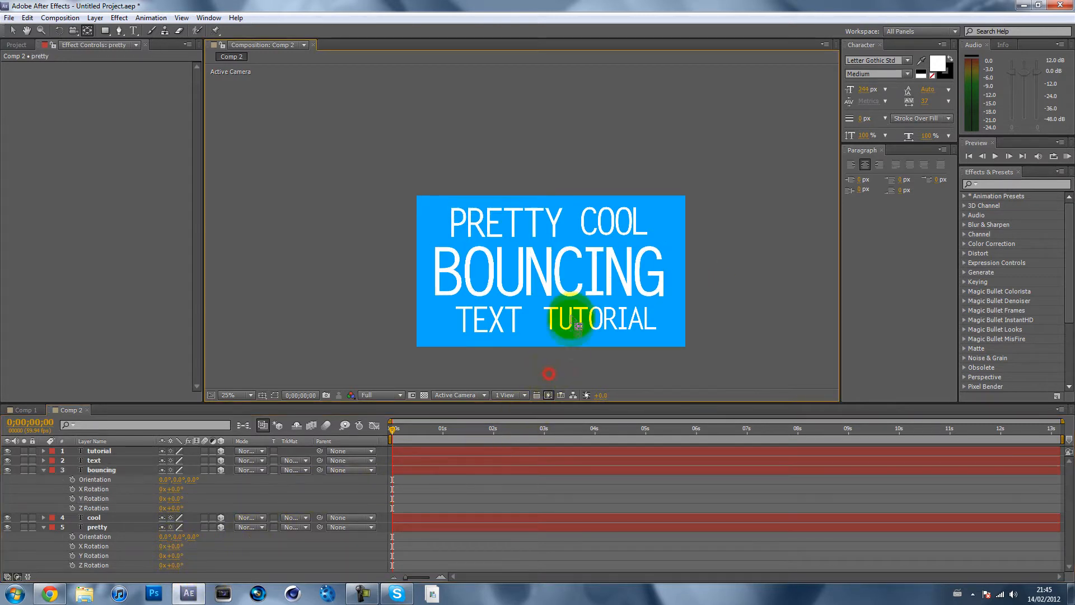
Move the TEXT layer's anchor point below the word, just outside the composition's lower edge
{"action": "left_click", "coordinate": [496, 325]}
{"action": "left_click_drag", "start_coordinate": [489, 334], "coordinate": [485, 357]}
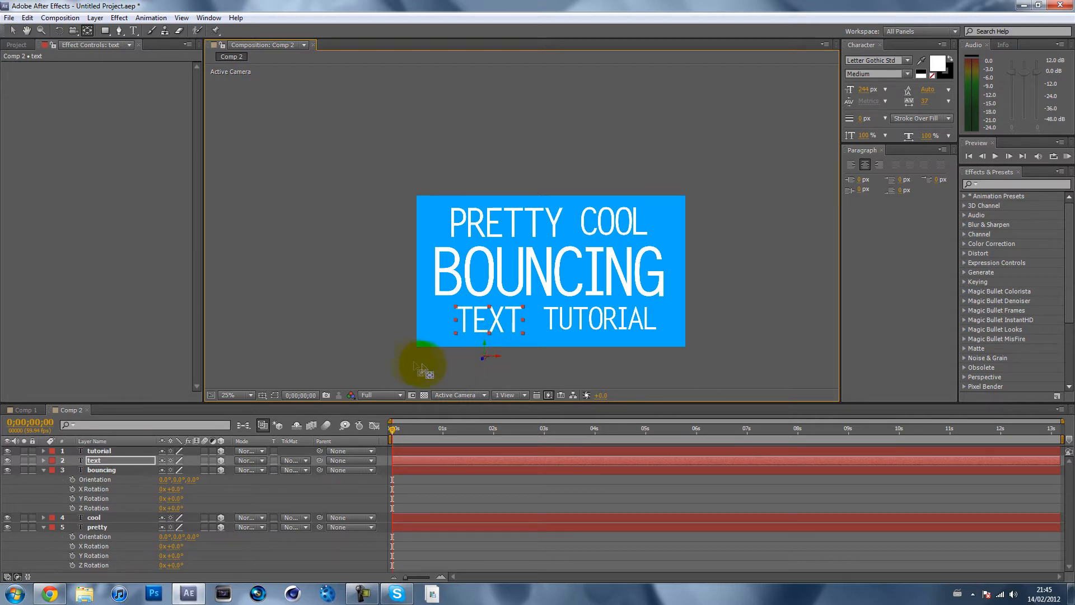
Test the TEXT layer's X Rotation around its moved anchor point and reset it to 0°
{"action": "key", "text": "r"}
{"action": "mouse_move", "coordinate": [173, 480]}
{"action": "left_mouse_down"}
{"action": "mouse_move", "coordinate": [221, 473]}
{"action": "mouse_move", "coordinate": [115, 478]}
{"action": "mouse_move", "coordinate": [196, 481]}
{"action": "mouse_move", "coordinate": [176, 481]}
{"action": "left_mouse_up"}
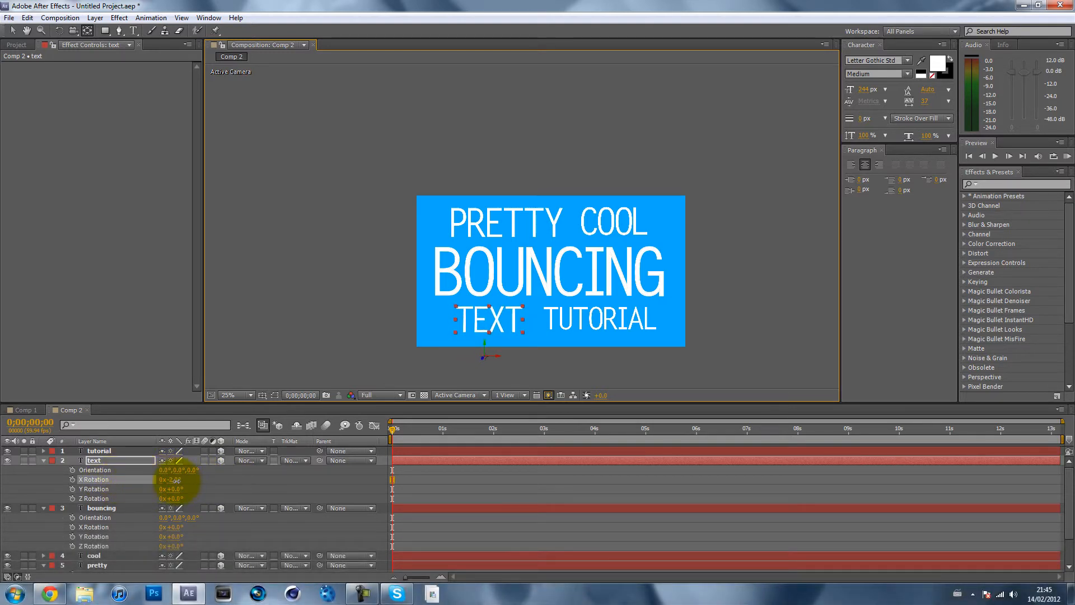
{"action": "left_click", "coordinate": [177, 480]}
{"action": "type", "text": "0"}
{"action": "key", "text": "Return"}
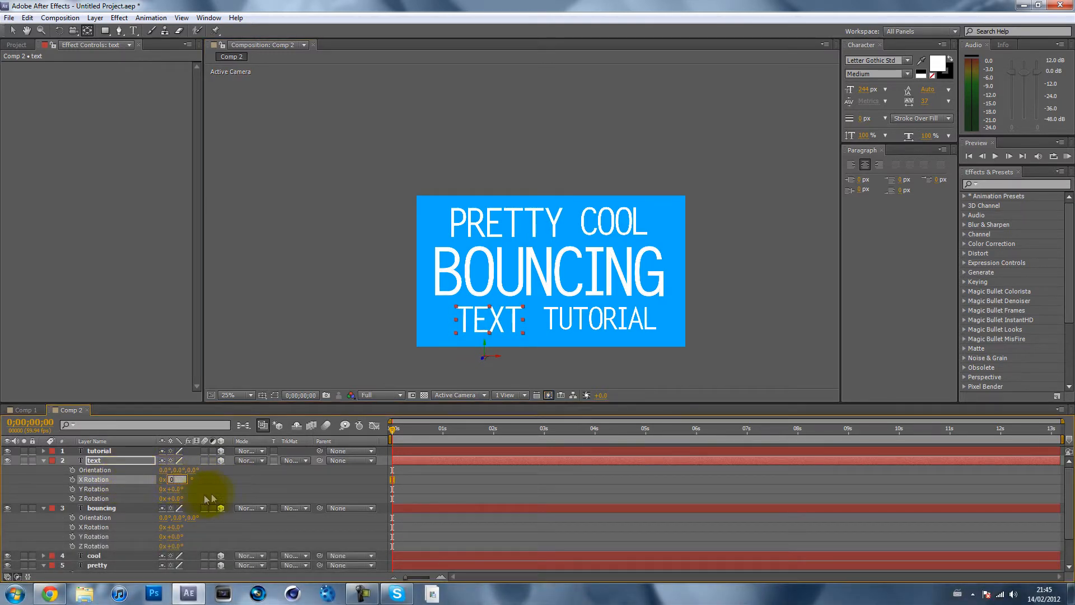
{"action": "left_click", "coordinate": [98, 396]}
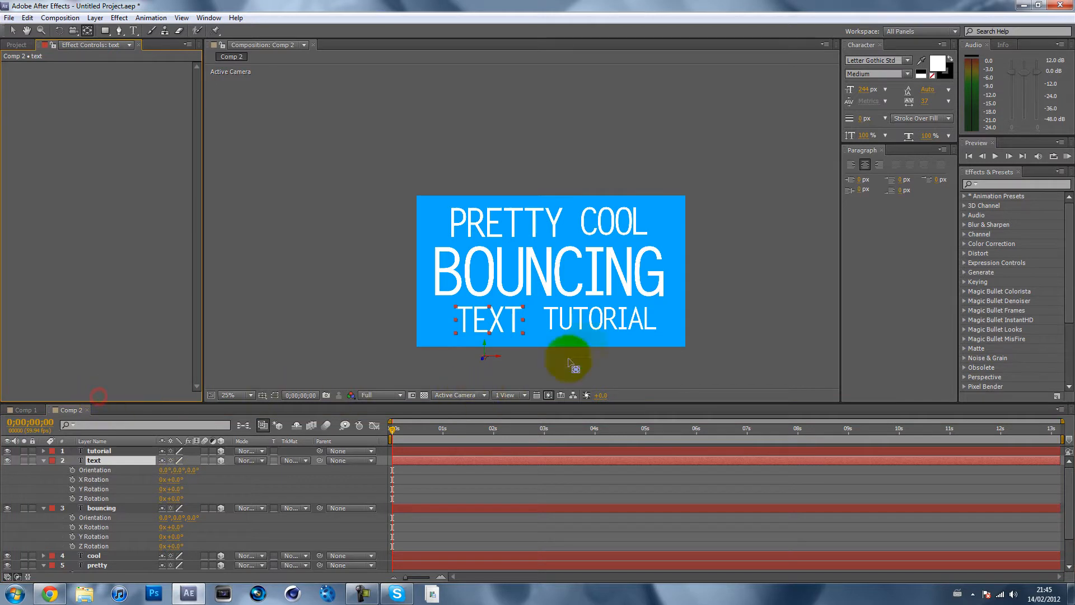
Move the TUTORIAL layer's anchor point below the word, just outside the composition's lower edge
{"action": "left_click", "coordinate": [571, 327]}
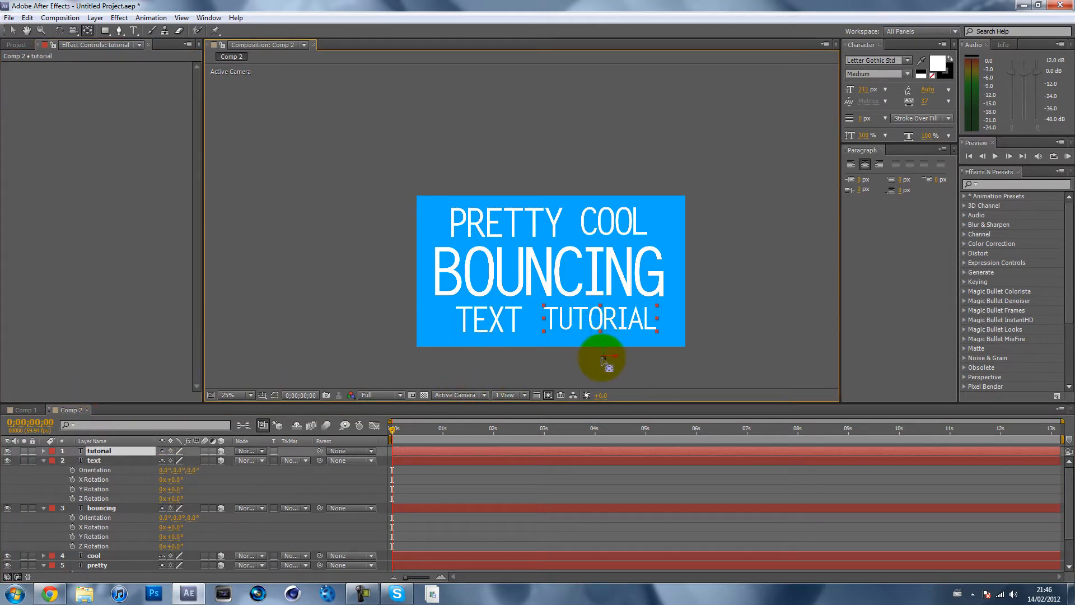
{"action": "key", "text": "Return"}
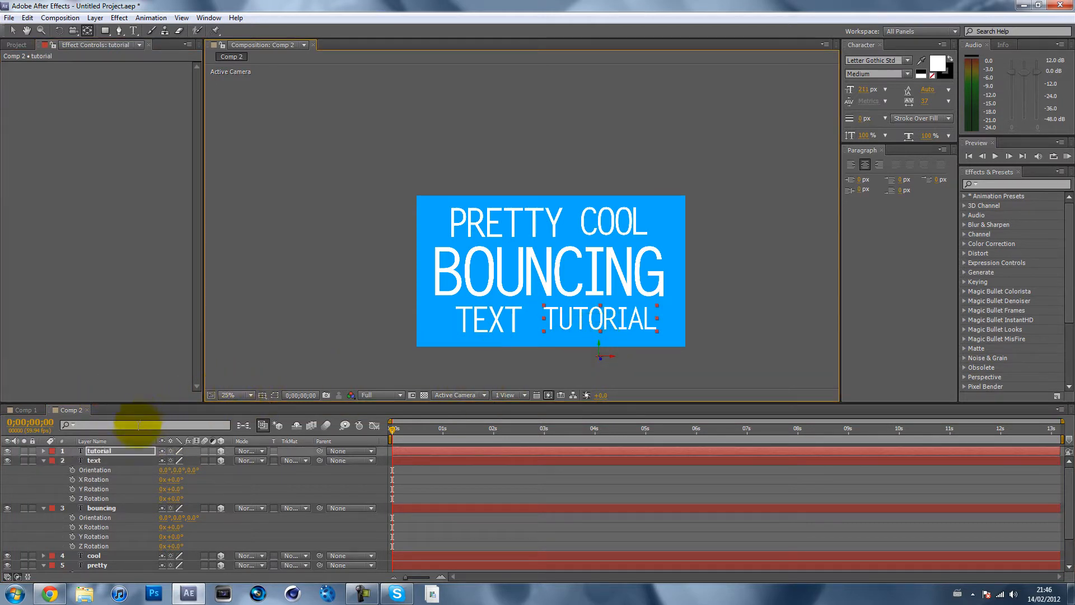
{"action": "key", "text": "Return"}
Collapse the rotation properties of the text, bouncing and pretty layers and deselect all layers
{"action": "left_click", "coordinate": [99, 460]}
{"action": "key", "text": "r"}
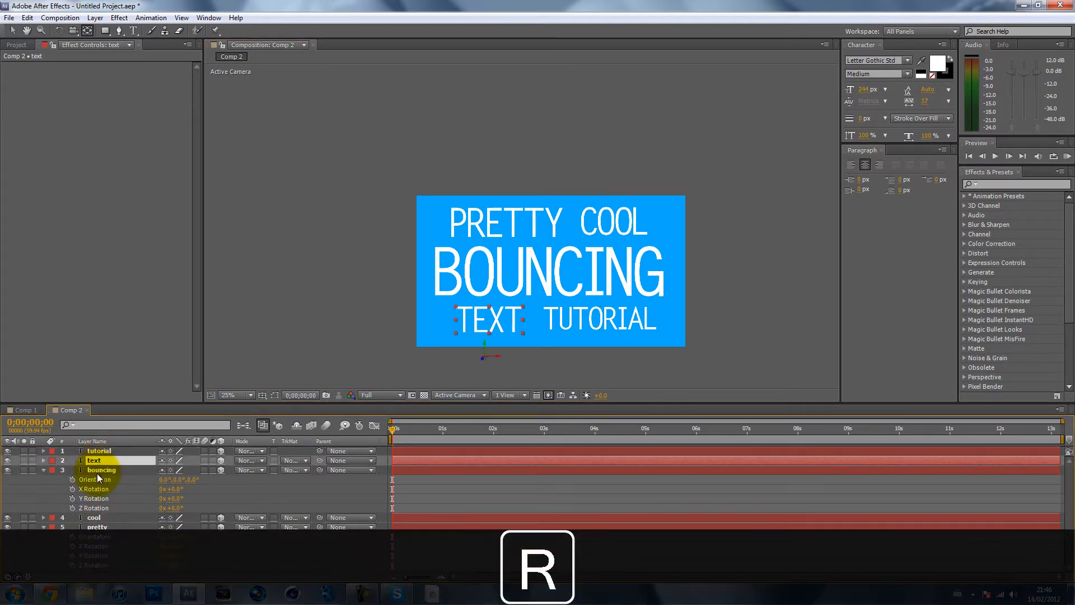
{"action": "left_click", "coordinate": [97, 473]}
{"action": "key", "text": "r"}
{"action": "left_click", "coordinate": [96, 489]}
{"action": "key", "text": "r"}
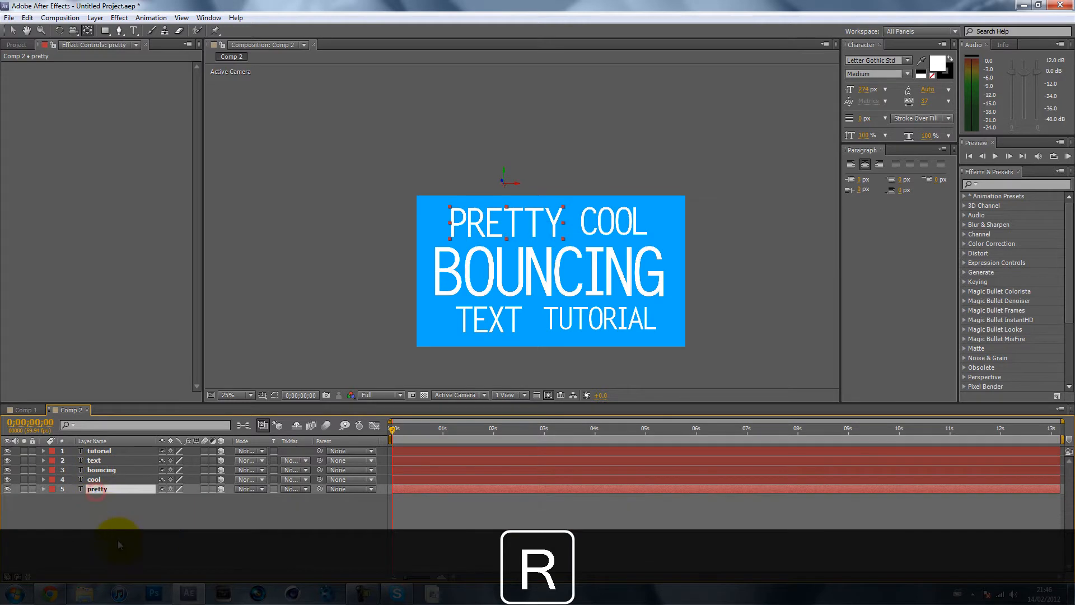
{"action": "left_click", "coordinate": [120, 541]}
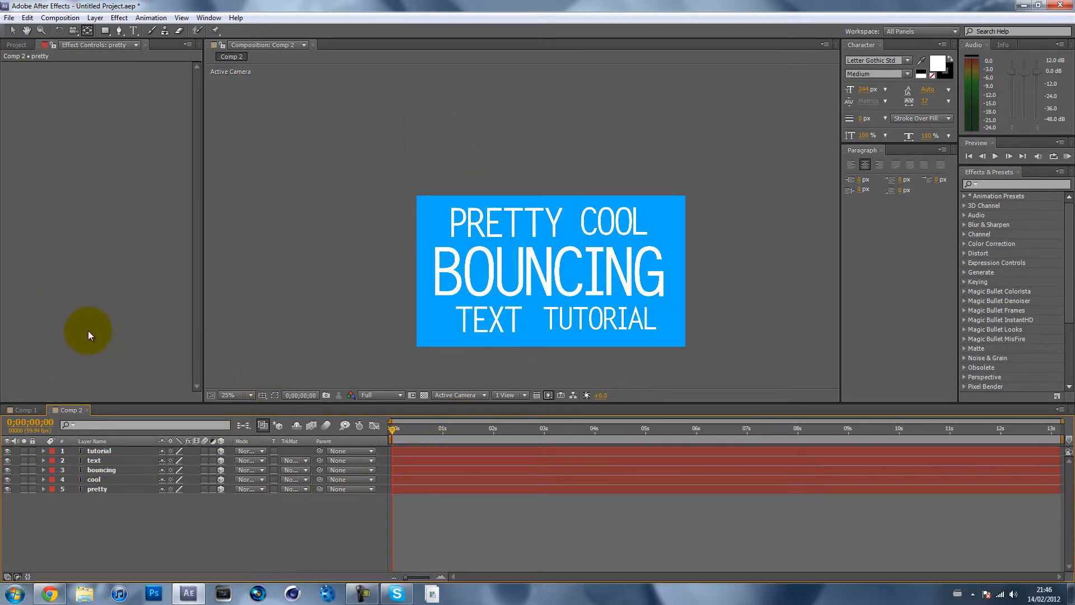
Add a new adjustment layer above the text layers and rename it bouncer
{"action": "key", "text": "ctrl+alt+y"}
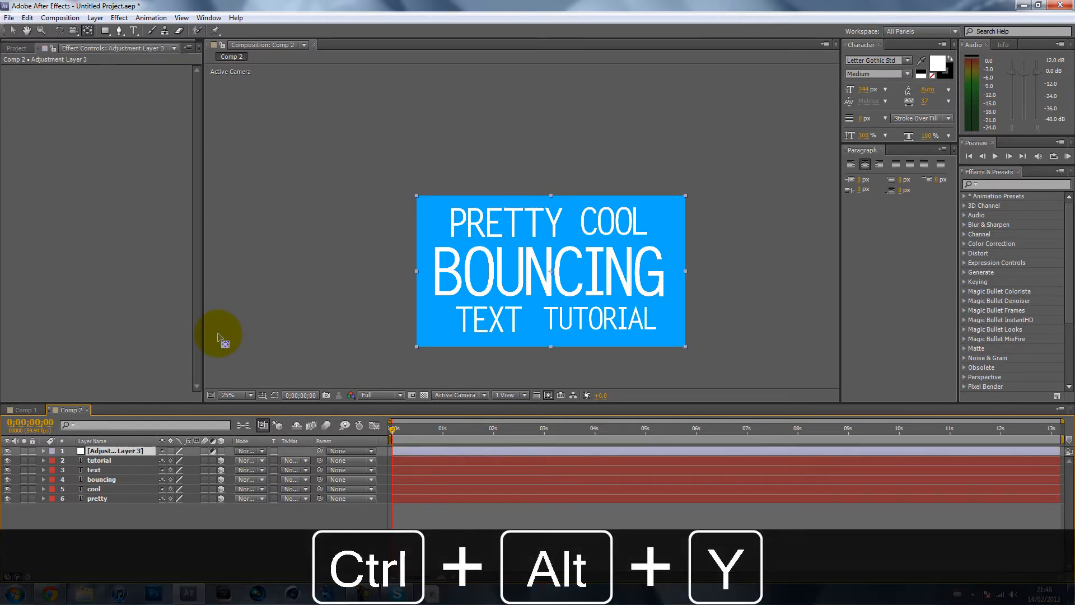
{"action": "key", "text": "Return"}
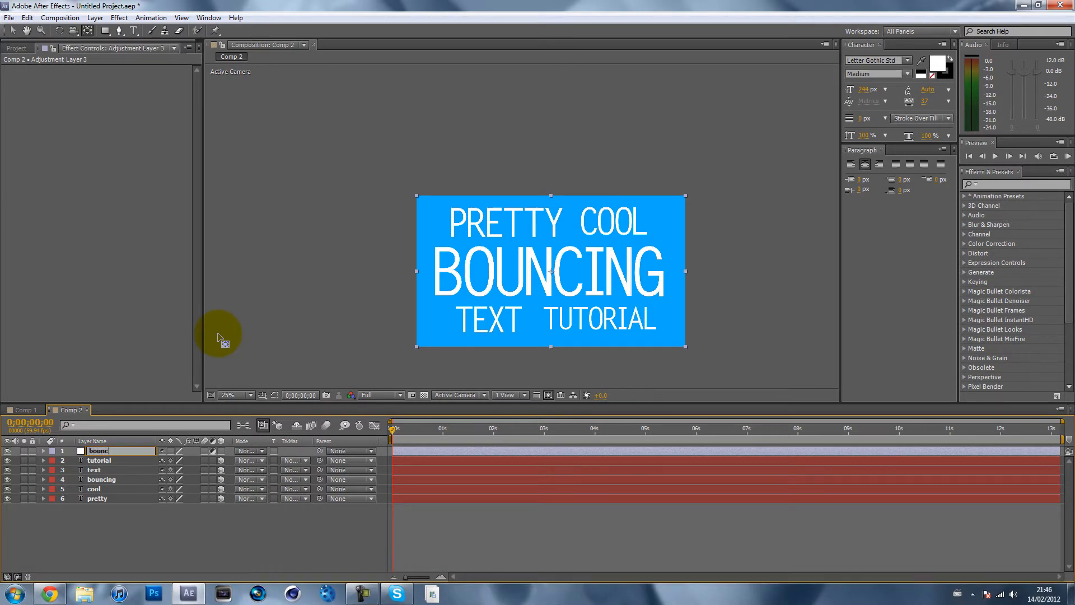
{"action": "left_click", "coordinate": [132, 525]}
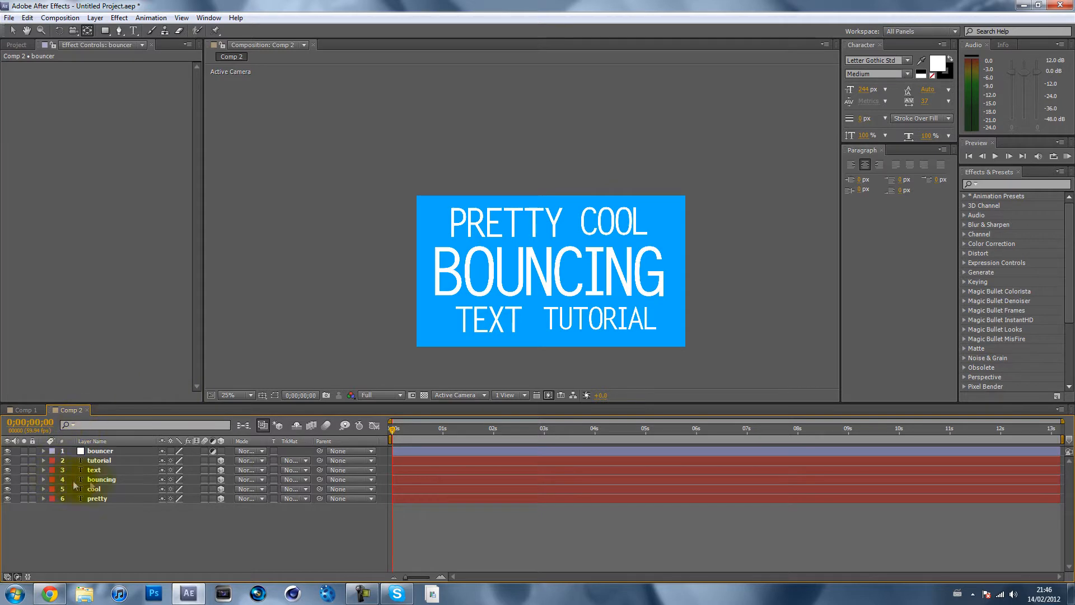
Apply the Slider Control expression effect to the bouncer adjustment layer
{"action": "left_click", "coordinate": [96, 452]}
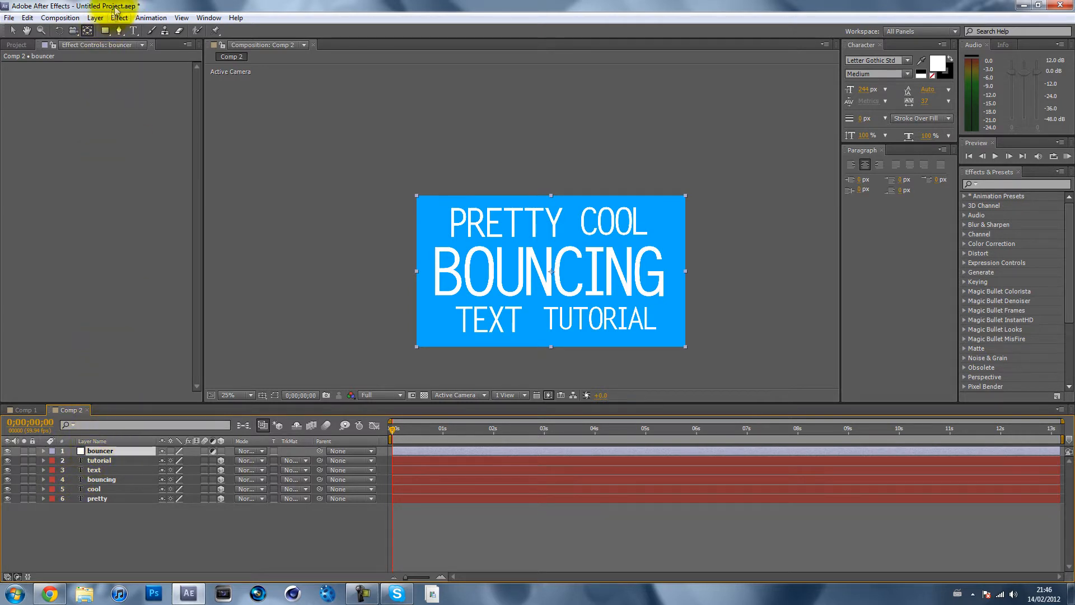
{"action": "left_click", "coordinate": [119, 17]}
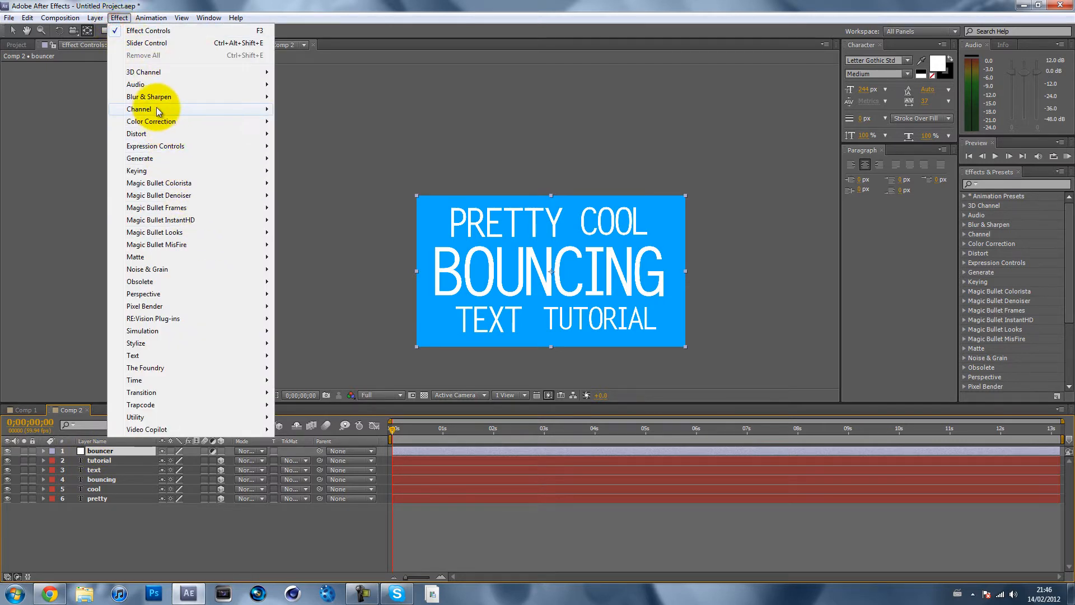
{"action": "mouse_move", "coordinate": [202, 146]}
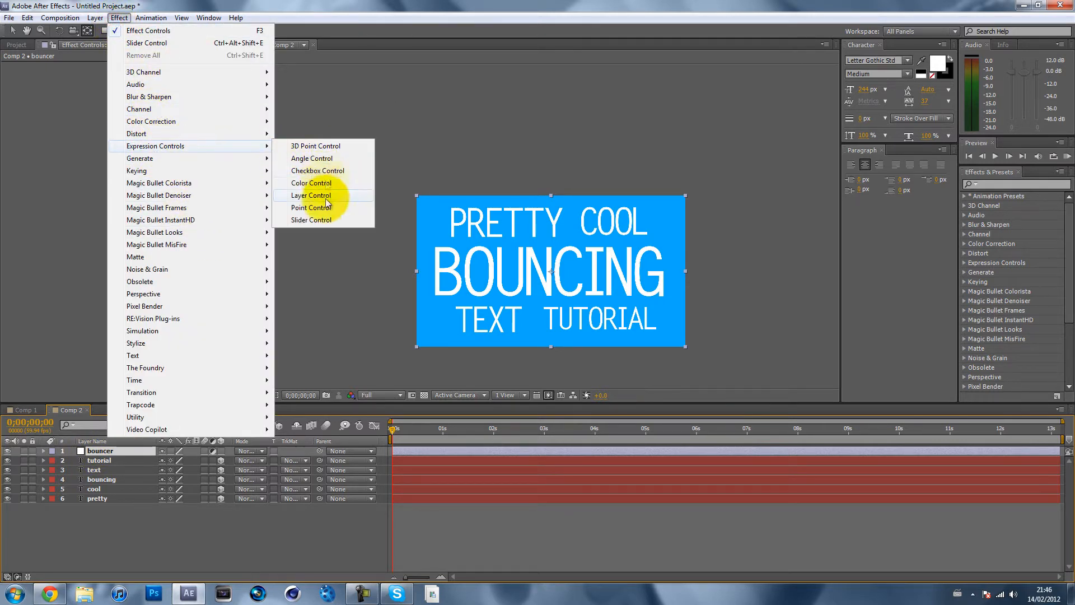
{"action": "left_click", "coordinate": [325, 220]}
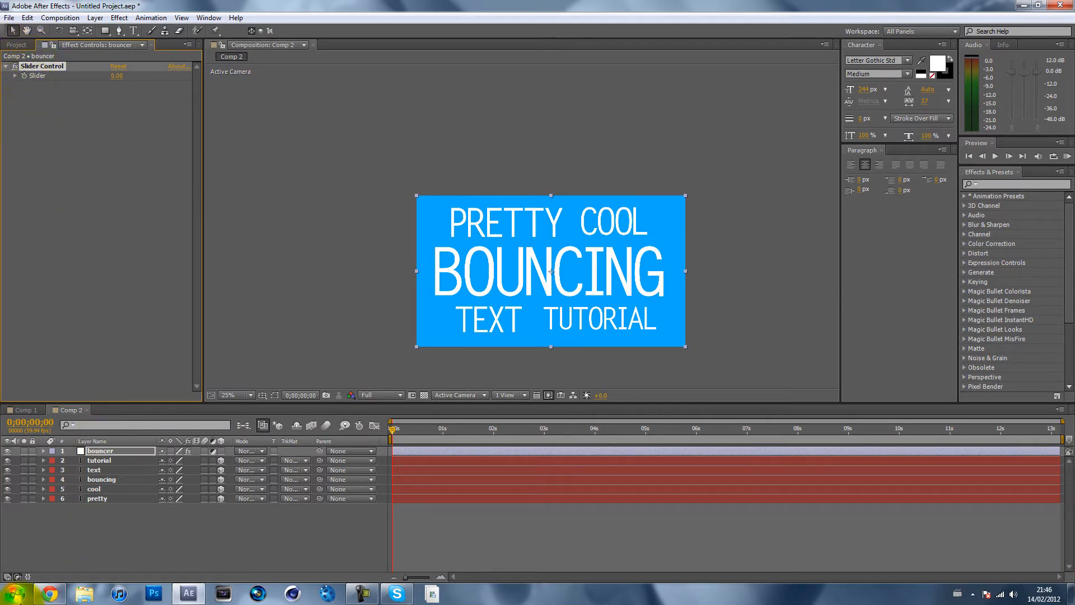
Switch to Chrome, copy the complete Inertial Bounce expression from the web page, and return to After Effects
{"action": "left_click", "coordinate": [50, 594]}
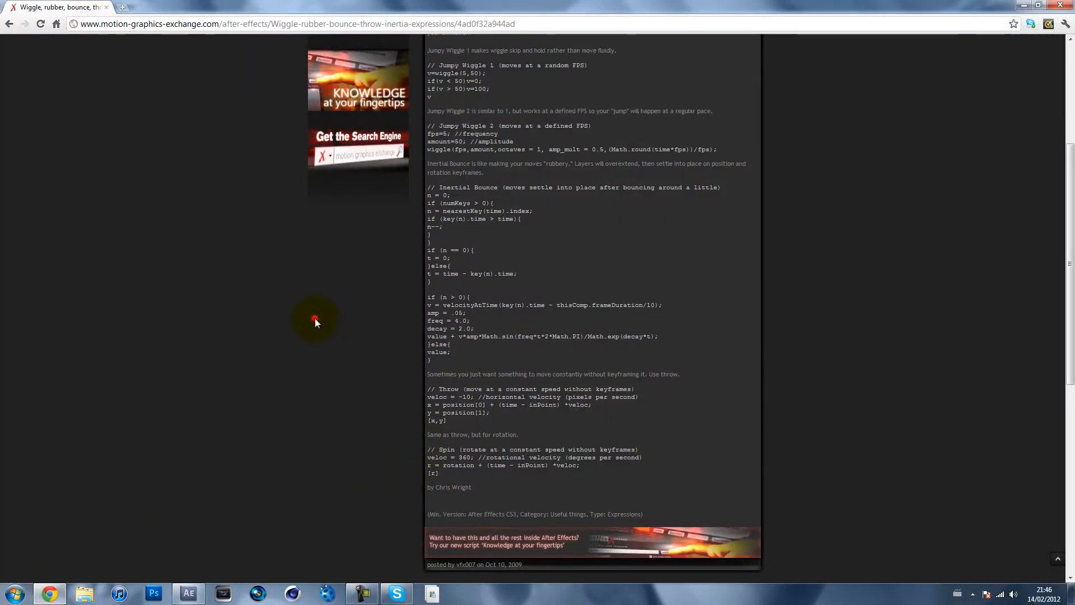
{"action": "left_click_drag", "start_coordinate": [426, 185], "coordinate": [518, 361]}
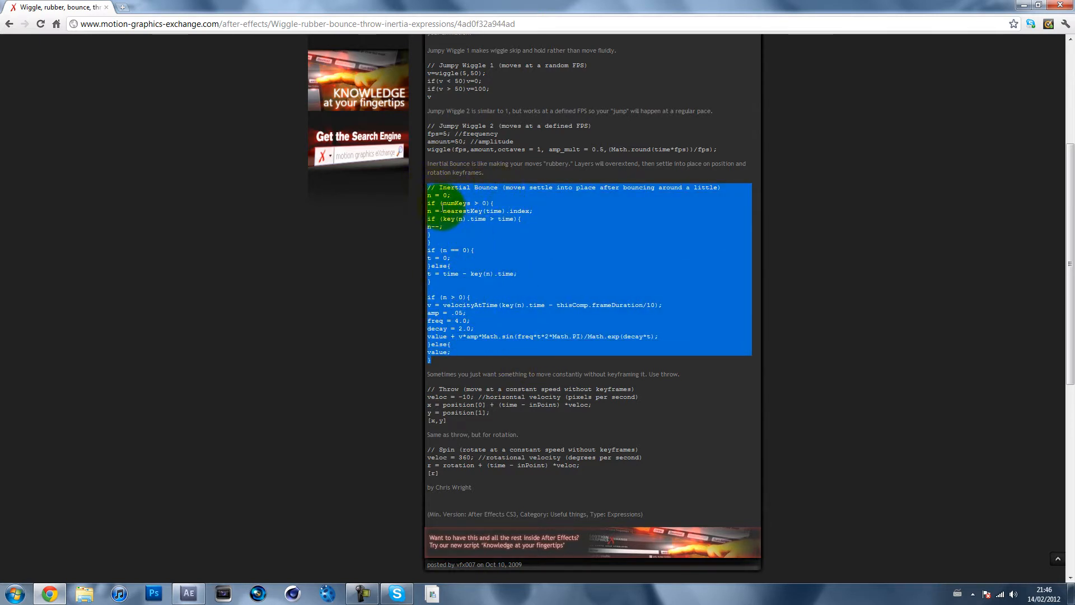
{"action": "key", "text": "ctrl+c"}
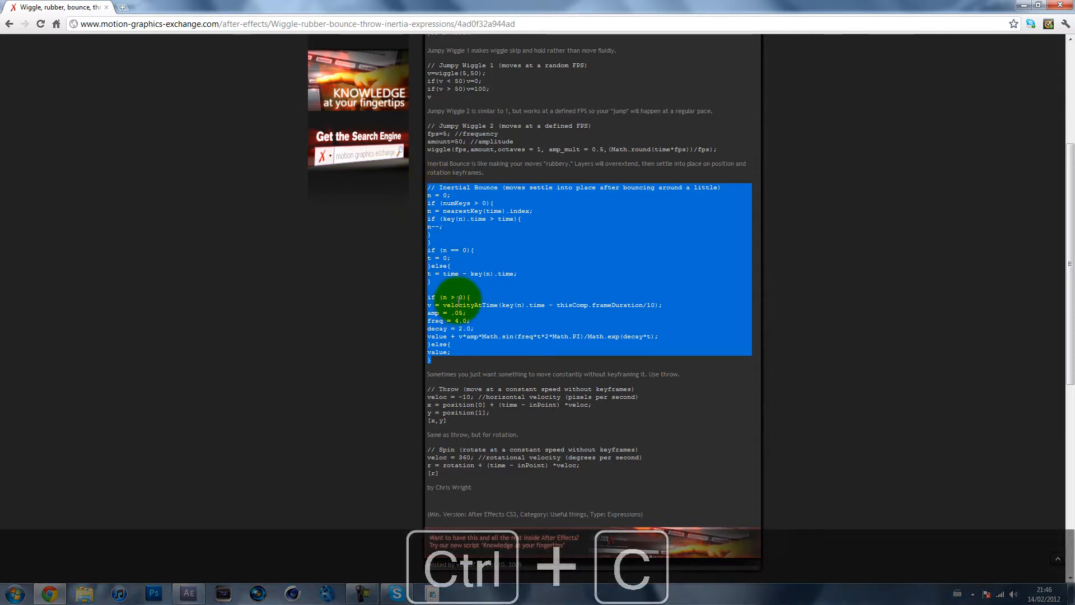
{"action": "left_click", "coordinate": [1024, 5]}
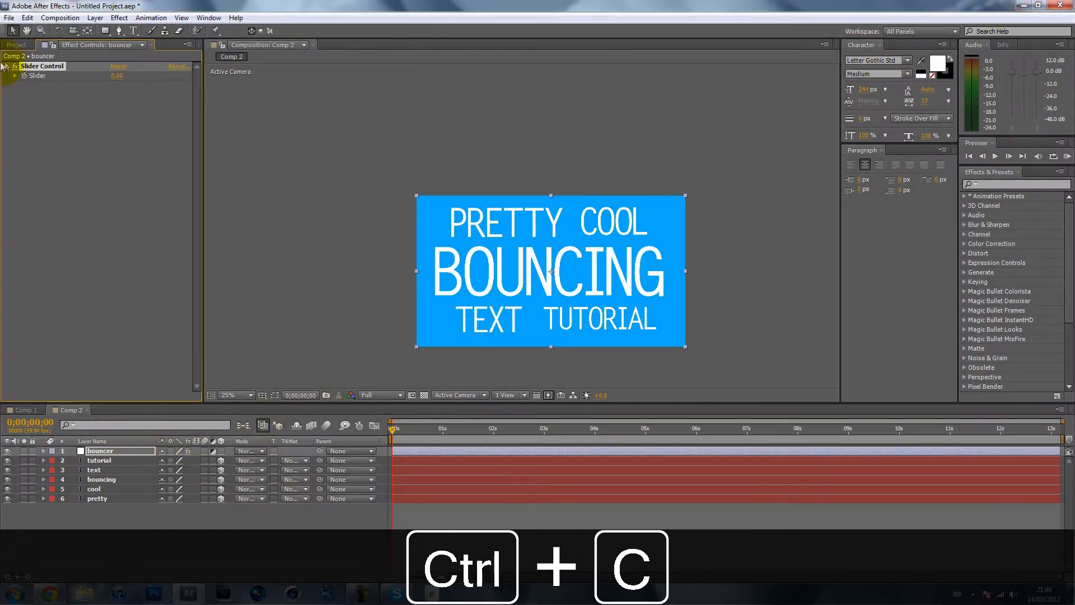
Enable an expression on the bouncer layer's Slider and replace its default code with the copied Inertial Bounce expression
{"action": "left_click", "coordinate": [23, 77], "text": "alt"}
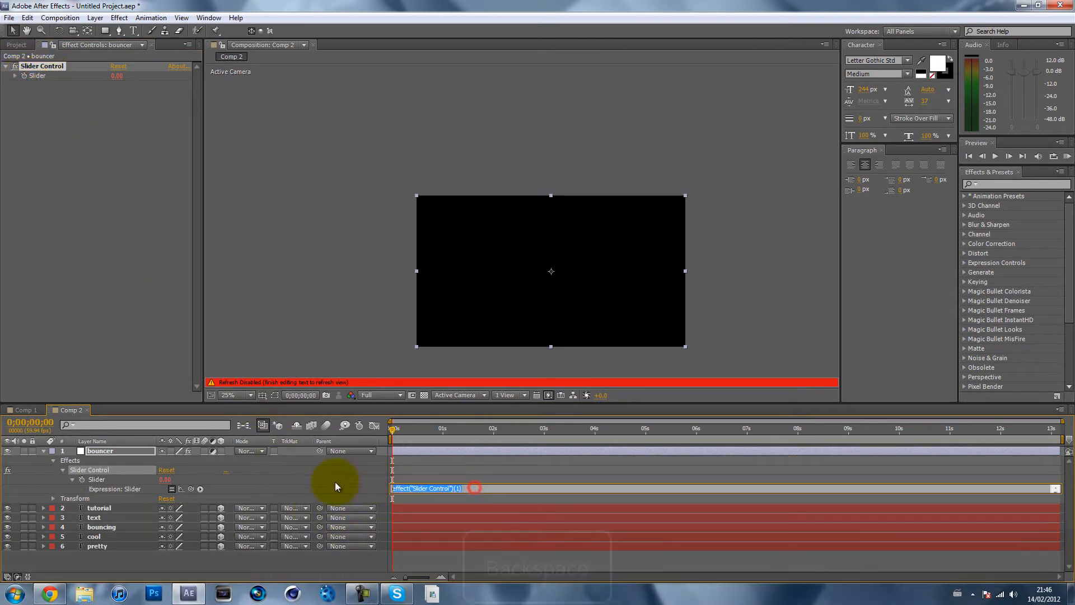
{"action": "key", "text": "BackSpace"}
{"action": "key", "text": "ctrl+v"}
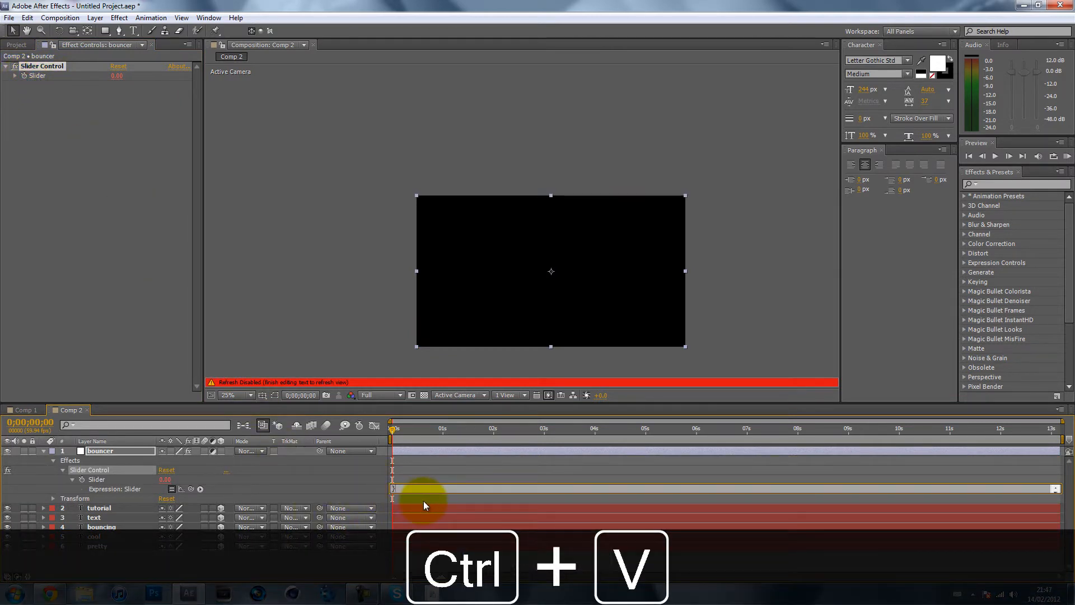
{"action": "left_click", "coordinate": [43, 193]}
Give the timeline more height and set the composition view magnification to Fit up to 100%
{"action": "left_click_drag", "start_coordinate": [414, 408], "coordinate": [419, 343]}
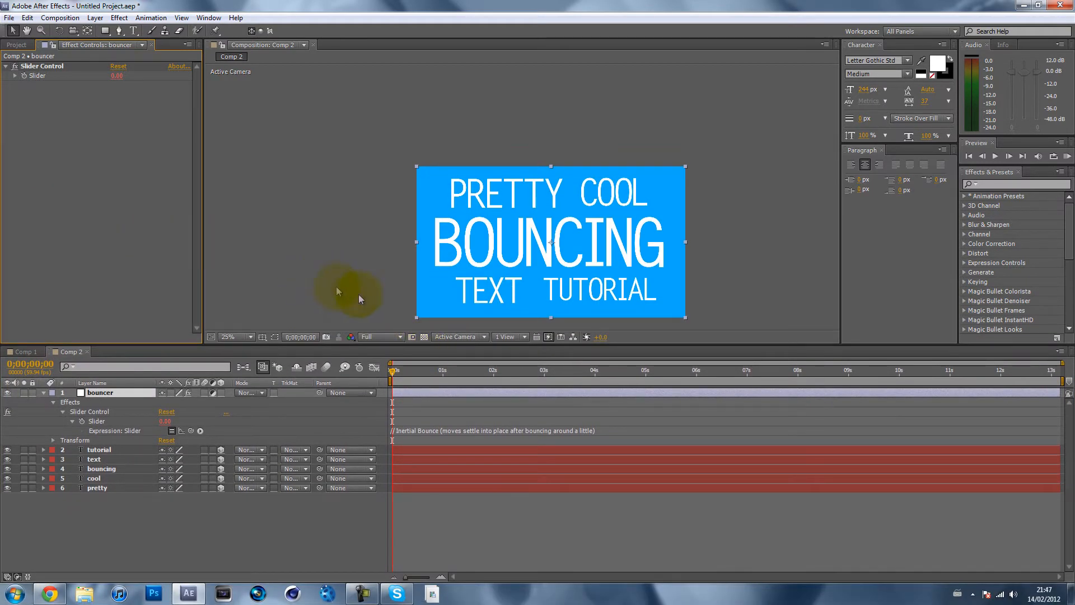
{"action": "left_click", "coordinate": [241, 337]}
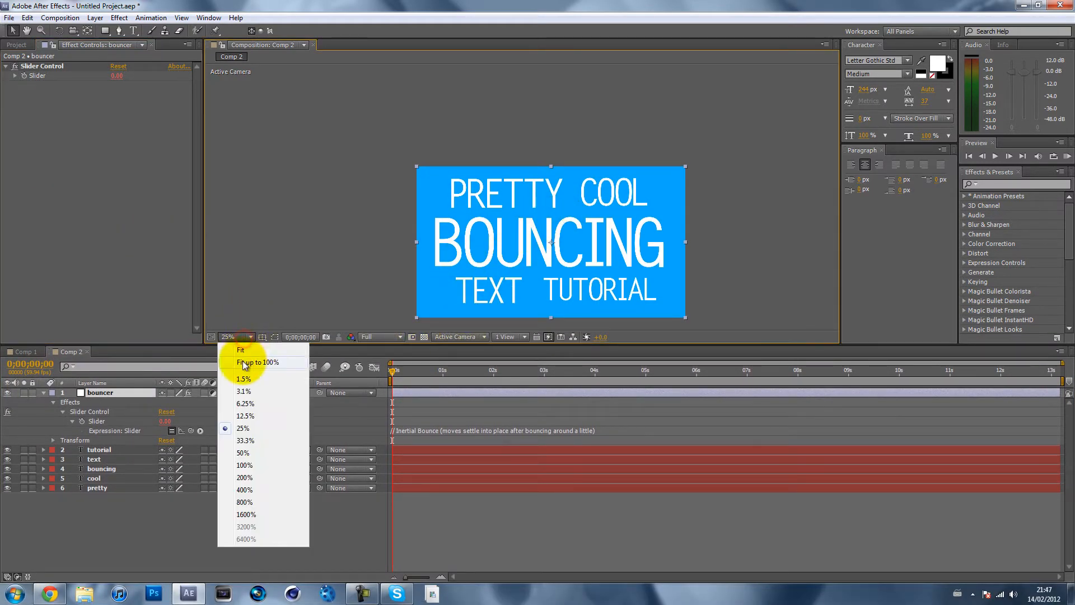
{"action": "left_click", "coordinate": [244, 363]}
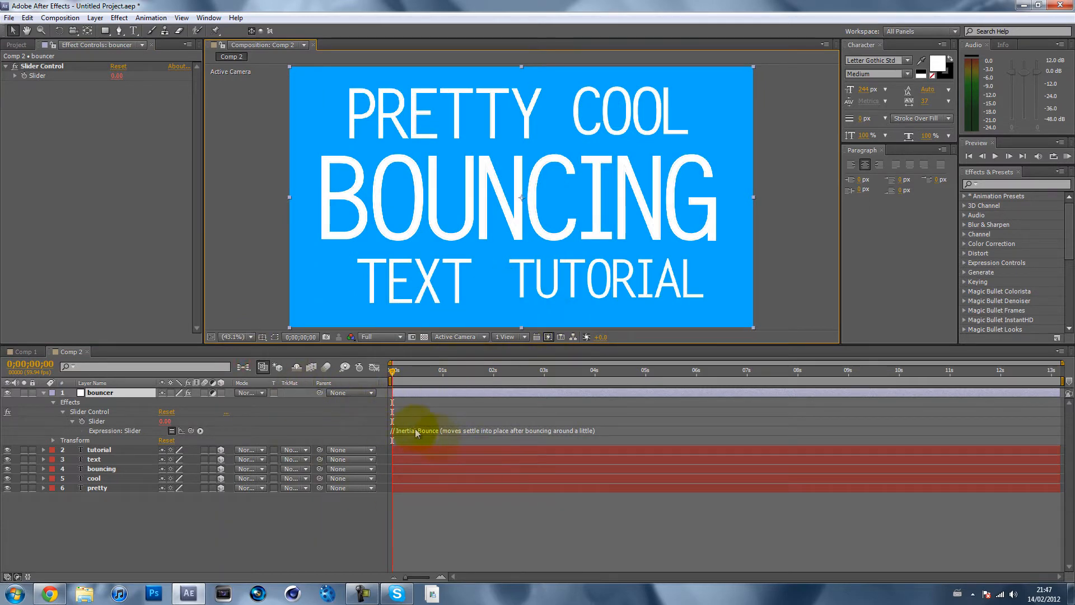
Reduce the bouncer layer's expanded properties to only the Slider Control with its expression
{"action": "left_click", "coordinate": [44, 393]}
{"action": "key", "text": "e"}
{"action": "key", "text": "e"}
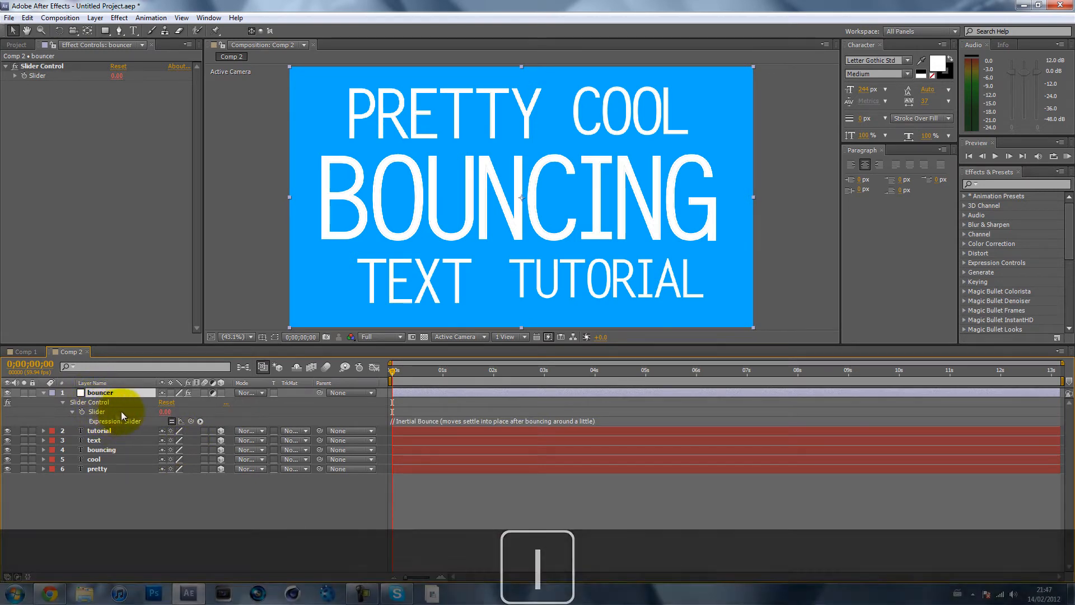
Reveal the rotation properties of all five text layers and resize the timeline so they all fit
{"action": "left_click_drag", "start_coordinate": [379, 345], "coordinate": [415, 150]}
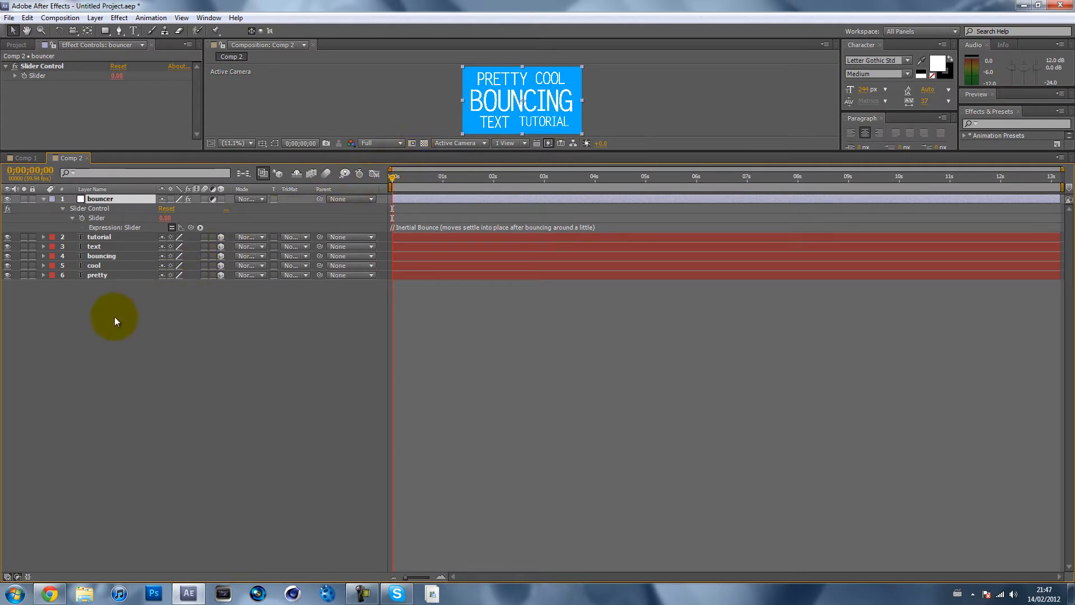
{"action": "left_click_drag", "start_coordinate": [99, 312], "coordinate": [98, 233]}
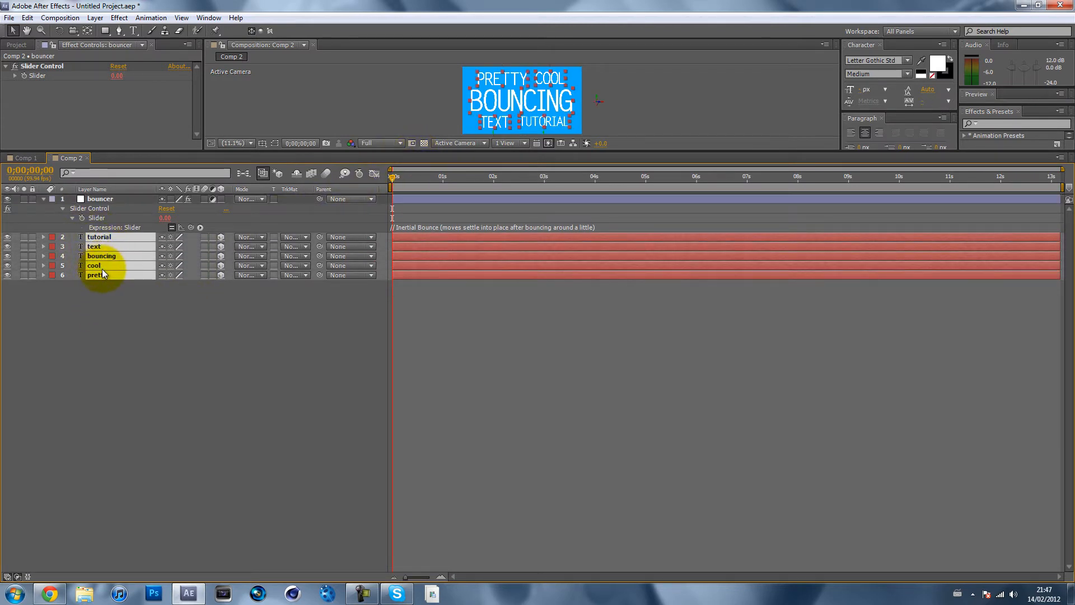
{"action": "key", "text": "r"}
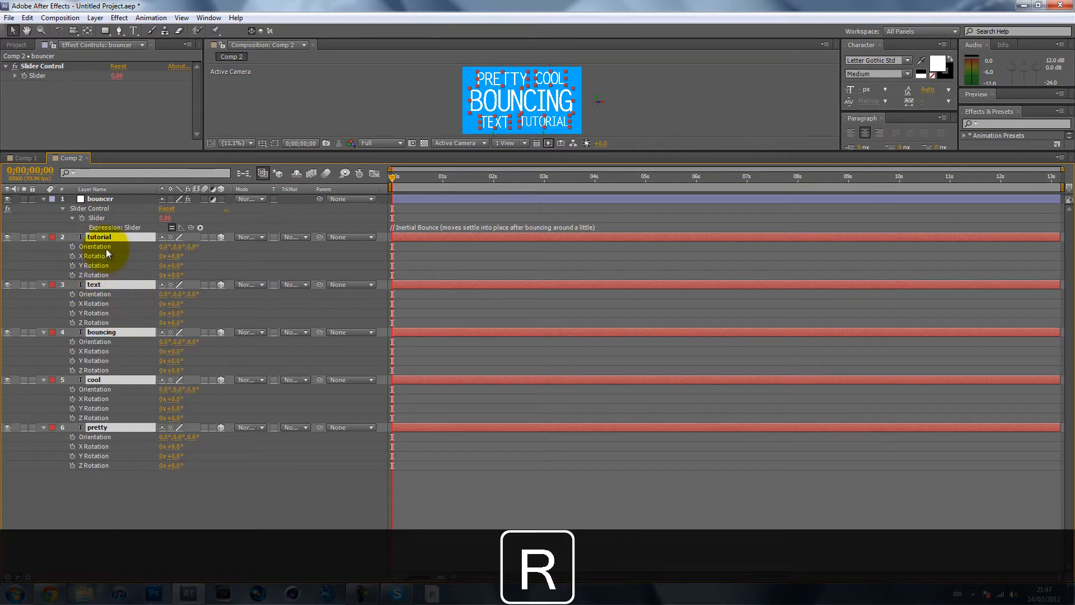
{"action": "left_click_drag", "start_coordinate": [411, 150], "coordinate": [412, 230]}
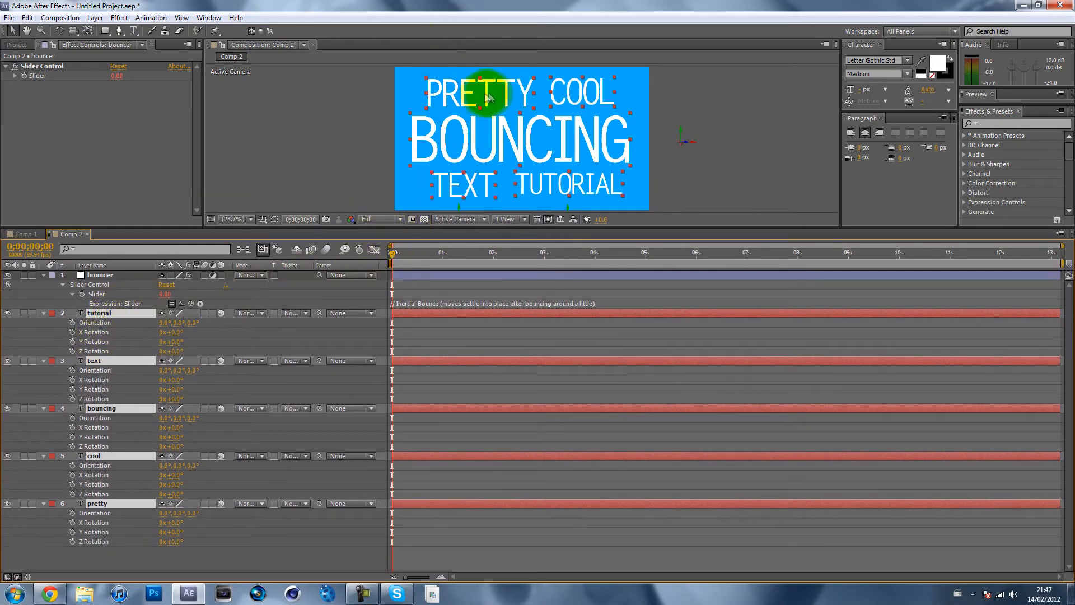
{"action": "left_click", "coordinate": [320, 150]}
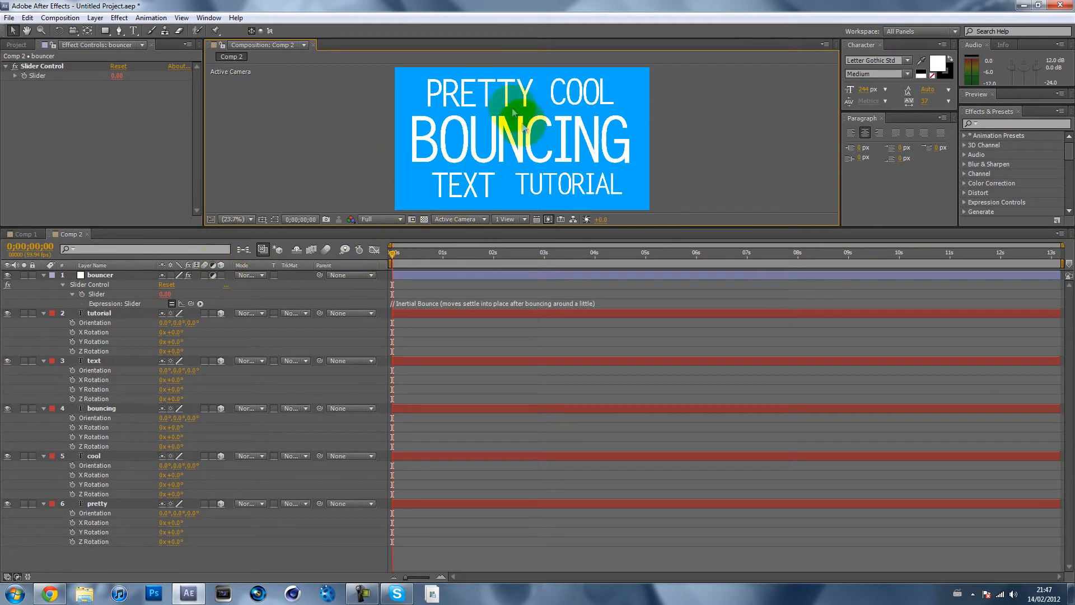
{"action": "left_click", "coordinate": [498, 99]}
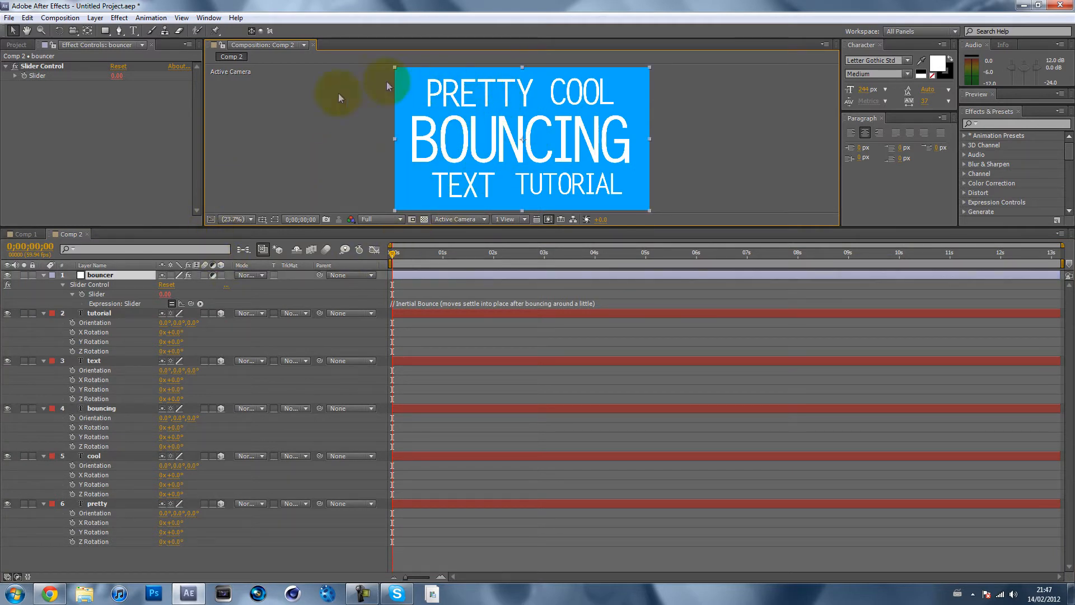
{"action": "left_click", "coordinate": [242, 166]}
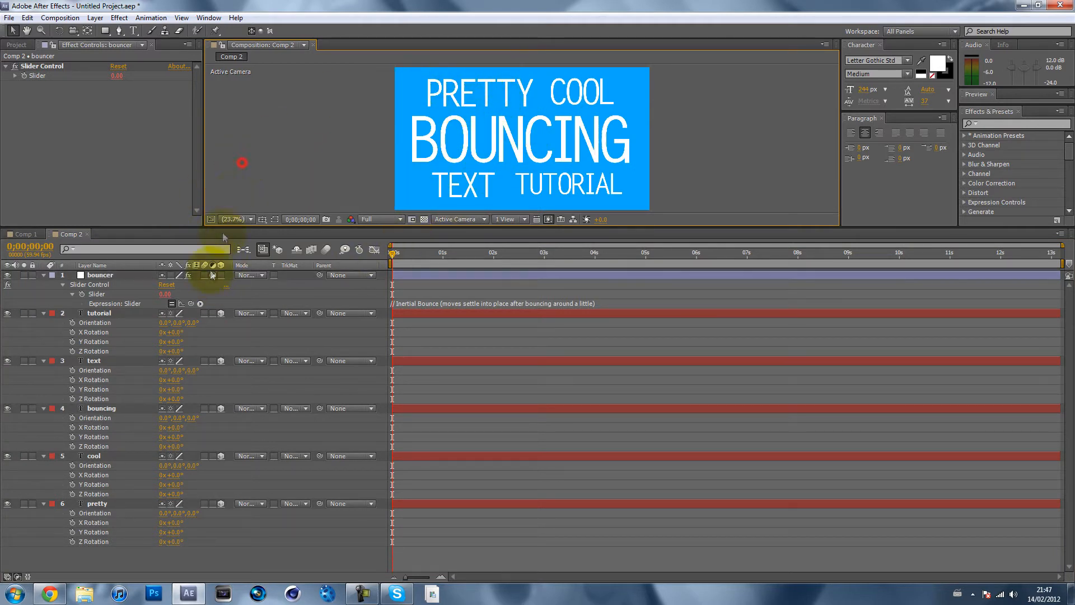
Test the tutorial layer's X Rotation around its anchor point and undo the change
{"action": "left_click", "coordinate": [86, 324]}
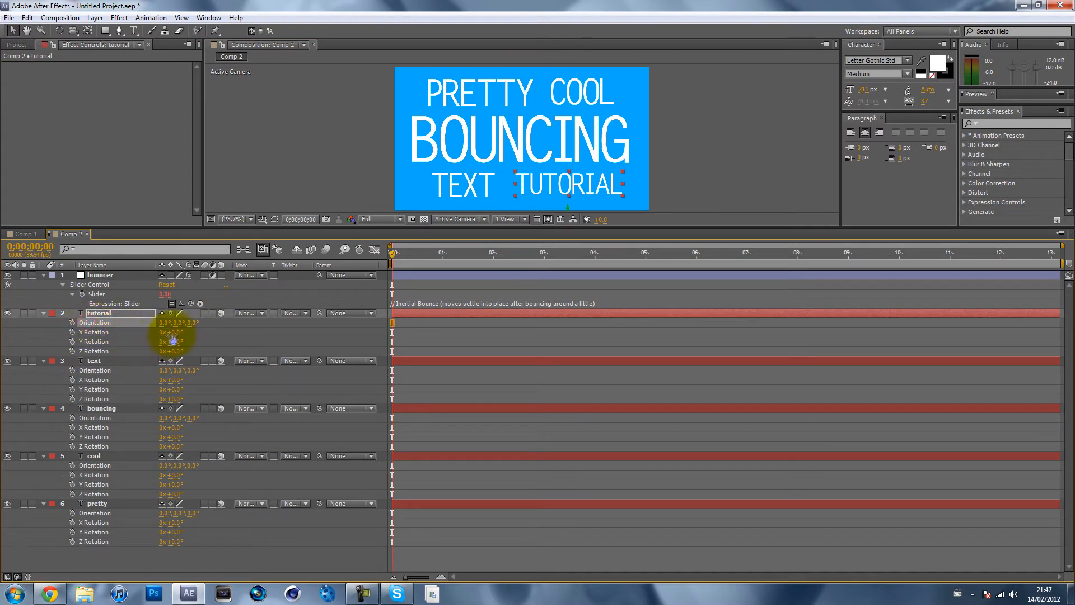
{"action": "left_click", "coordinate": [93, 332]}
{"action": "mouse_move", "coordinate": [169, 332]}
{"action": "left_mouse_down"}
{"action": "mouse_move", "coordinate": [233, 336]}
{"action": "mouse_move", "coordinate": [132, 336]}
{"action": "mouse_move", "coordinate": [168, 331]}
{"action": "mouse_move", "coordinate": [181, 345]}
{"action": "left_mouse_up"}
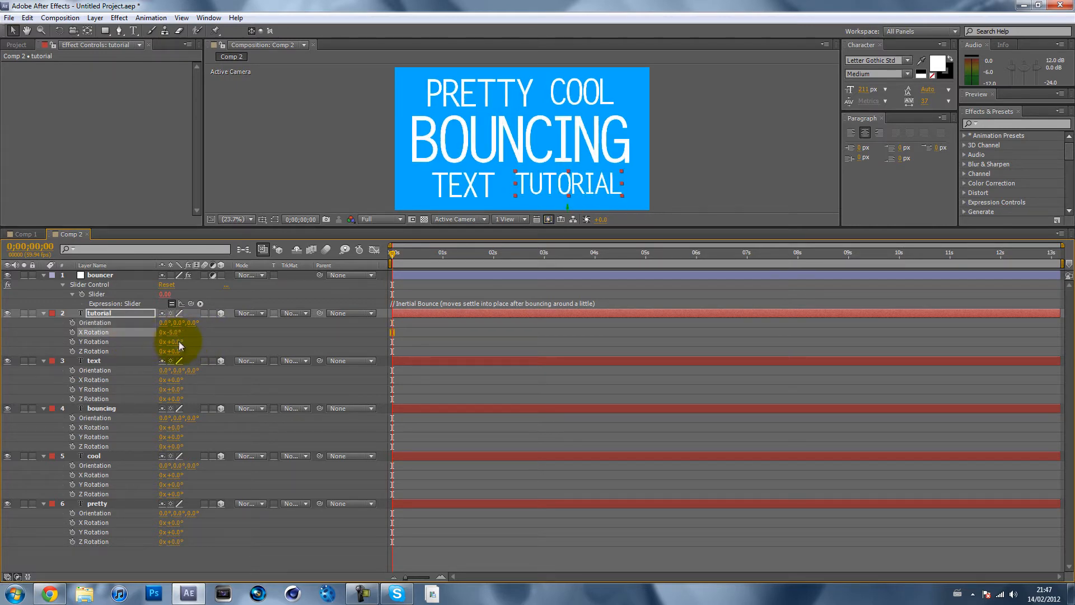
{"action": "key", "text": "ctrl+z"}
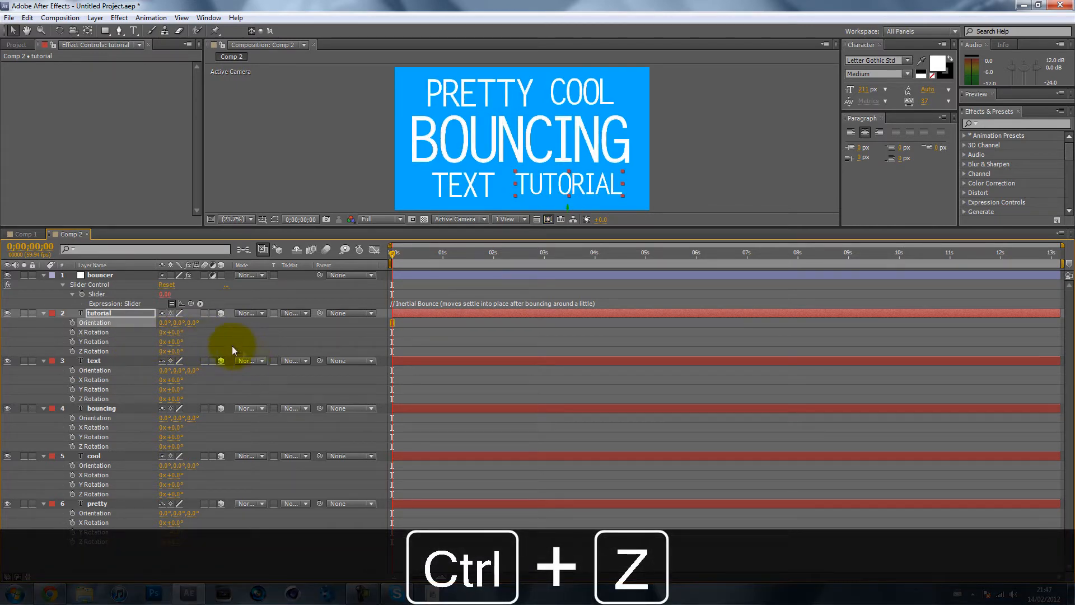
Enable an expression on the tutorial layer's X Rotation and link it to the bouncer layer's Slider
{"action": "left_click", "coordinate": [72, 332], "text": "alt"}
{"action": "left_click", "coordinate": [191, 342]}
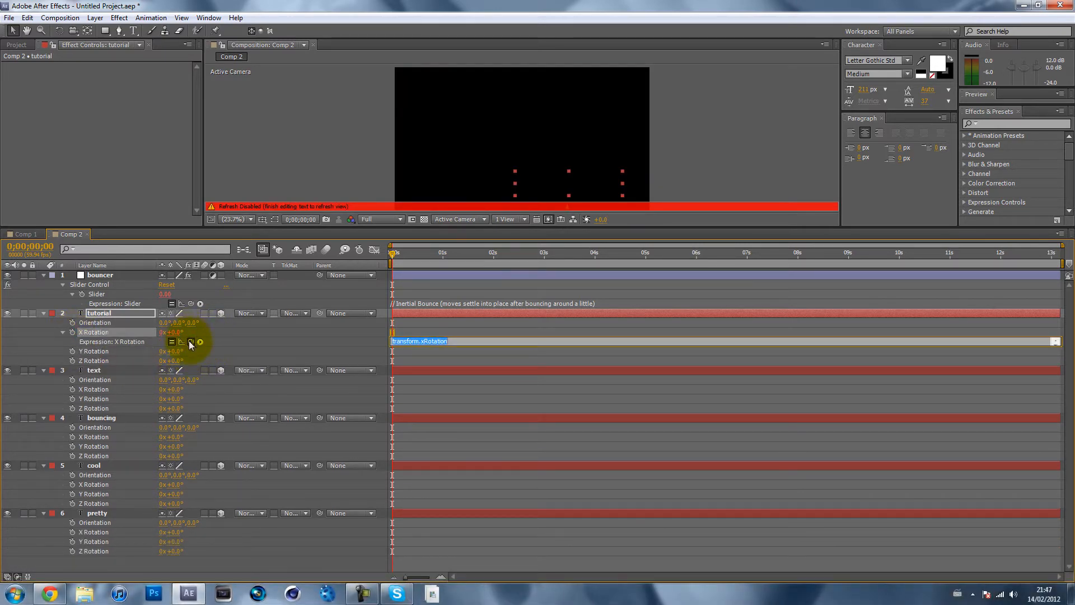
{"action": "left_click_drag", "start_coordinate": [191, 342], "coordinate": [97, 294]}
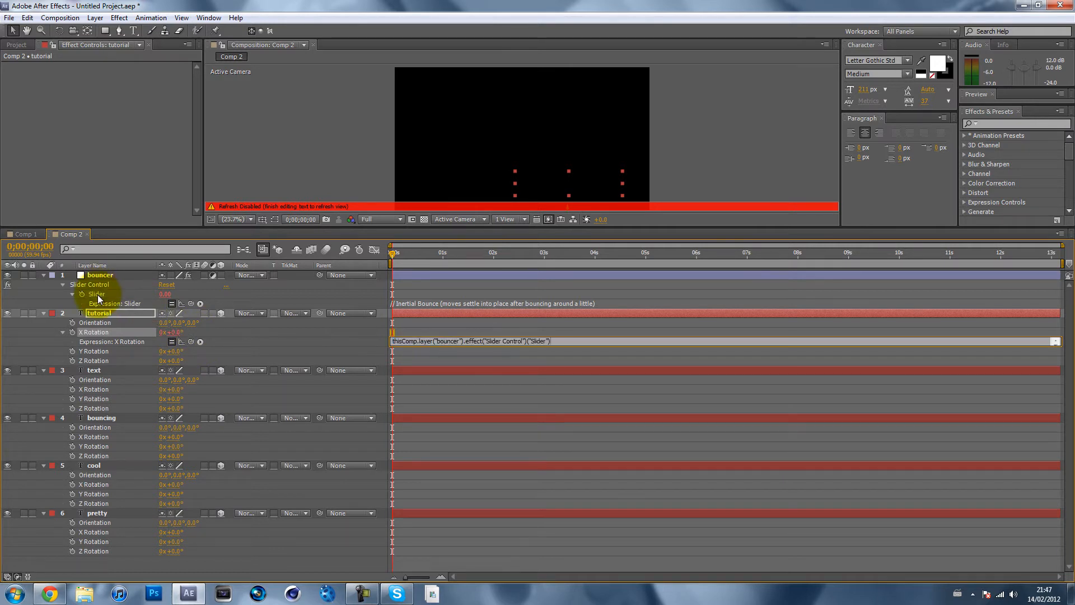
{"action": "left_click", "coordinate": [104, 161]}
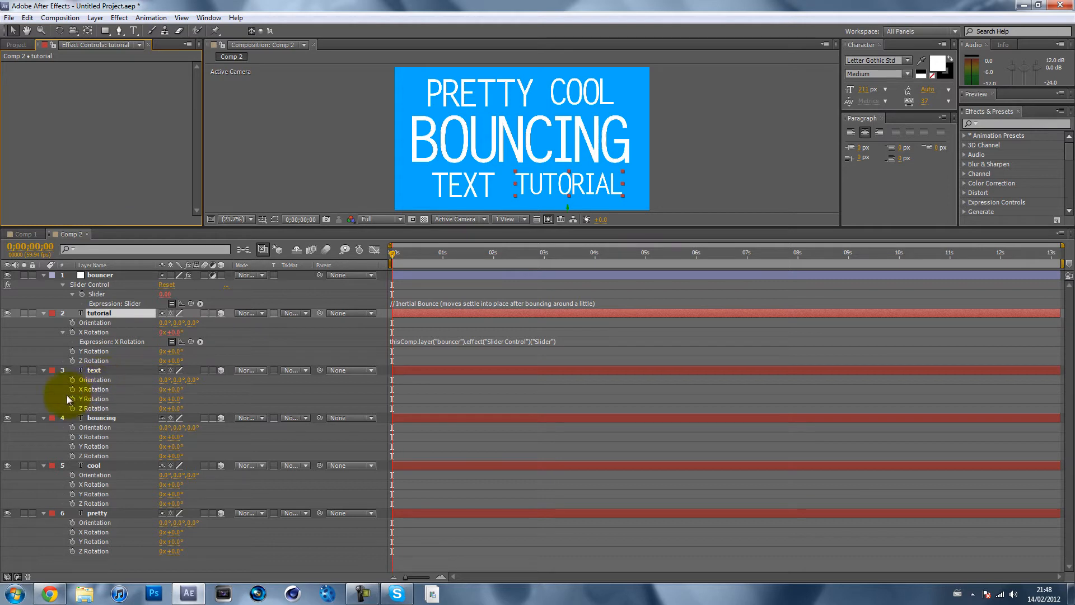
Enable an expression on the text layer's X Rotation and link it to the bouncer layer's Slider
{"action": "left_click", "coordinate": [94, 370]}
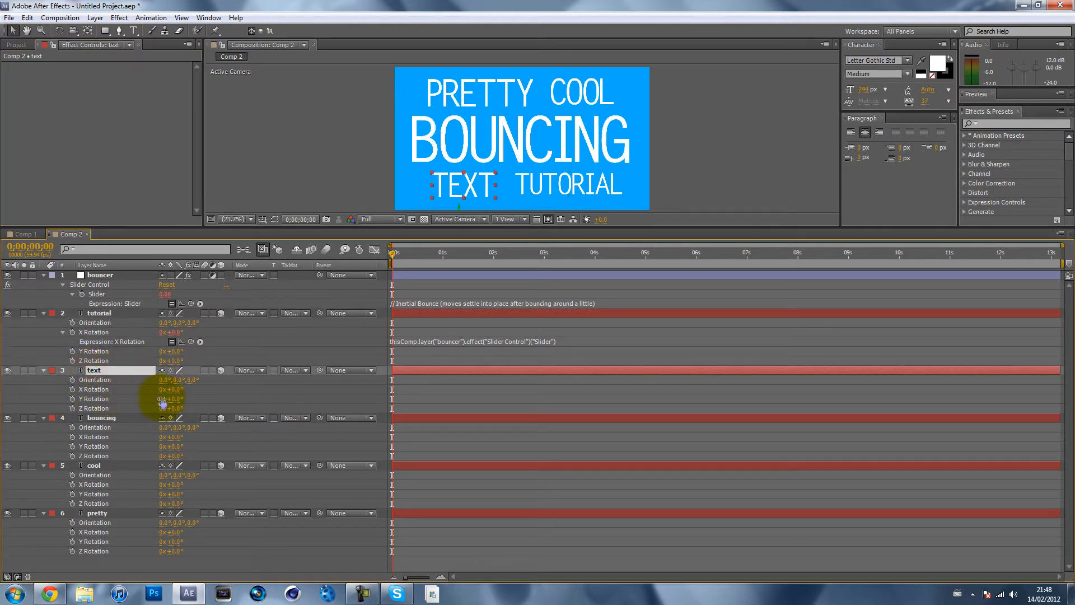
{"action": "left_click", "coordinate": [73, 389], "text": "alt"}
{"action": "left_click_drag", "start_coordinate": [191, 398], "coordinate": [98, 296]}
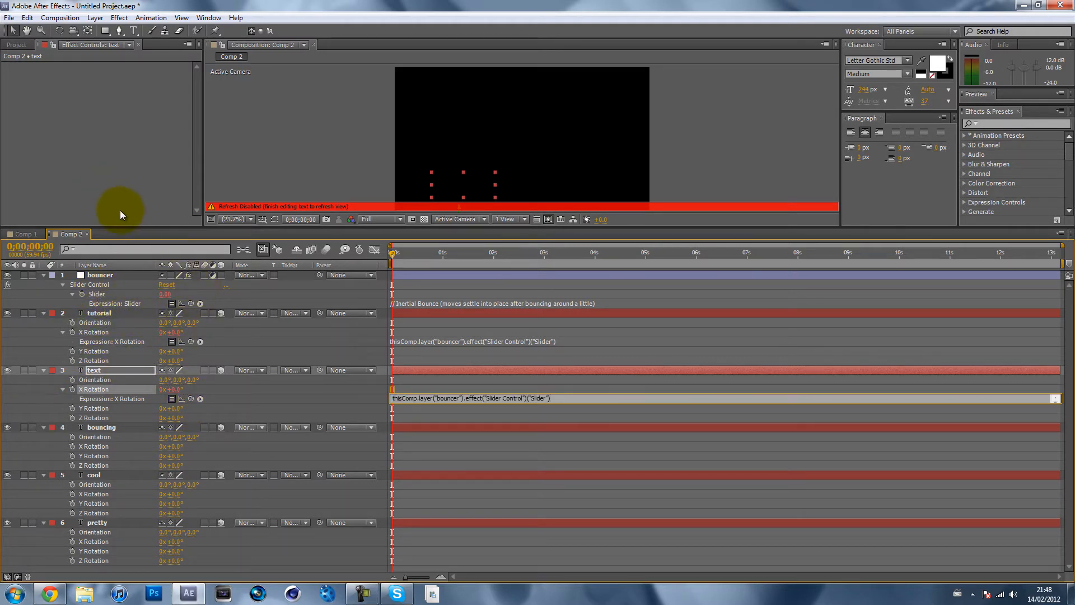
{"action": "left_click", "coordinate": [121, 210]}
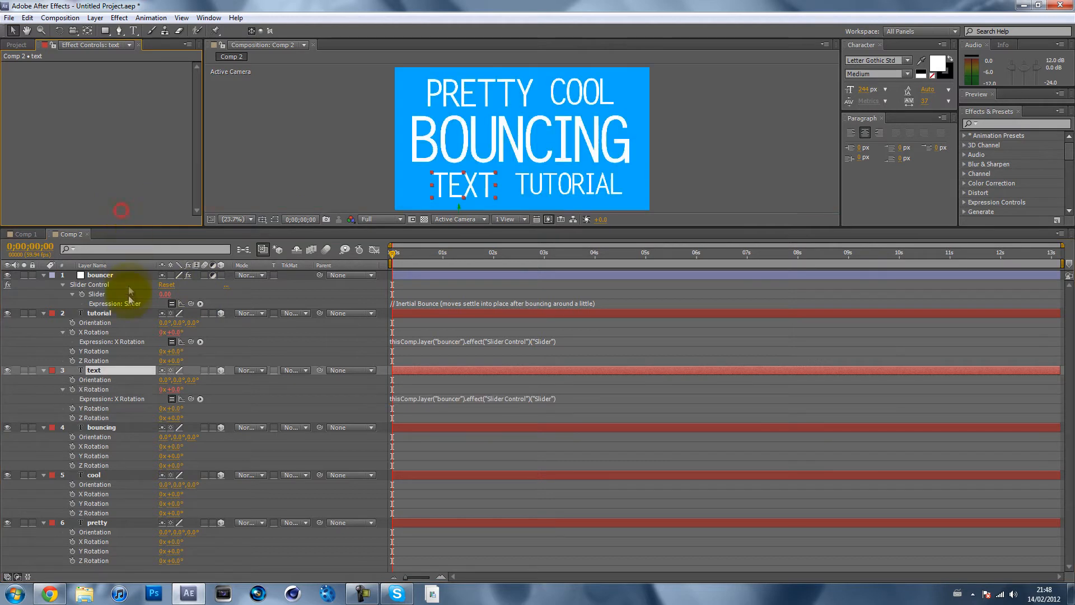
Try rotating the bouncing layer around its X and Y axes, undoing each test rotation
{"action": "left_click", "coordinate": [109, 430]}
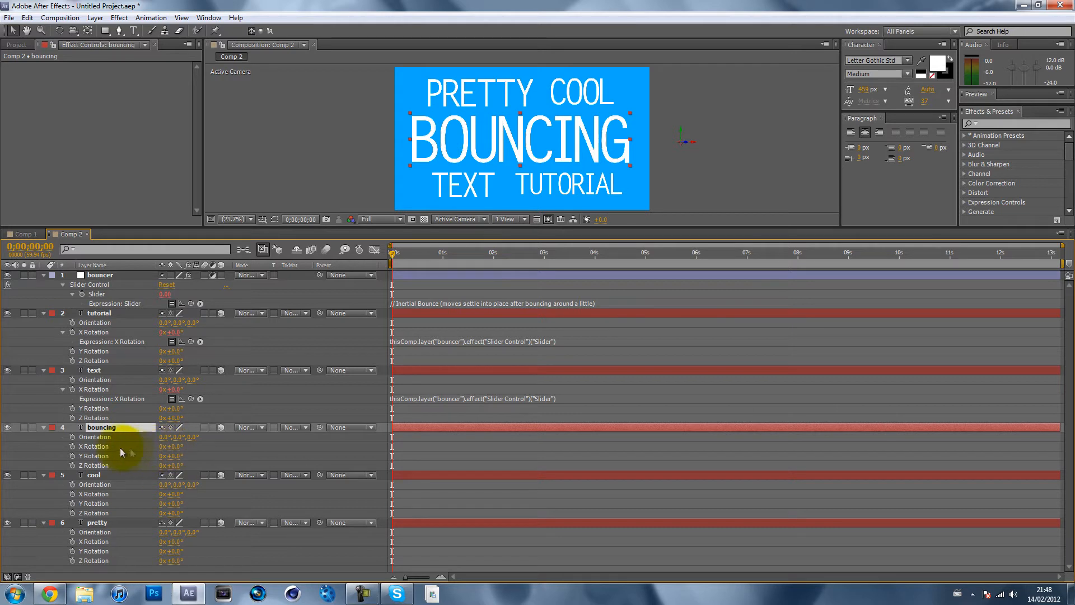
{"action": "left_click", "coordinate": [165, 446]}
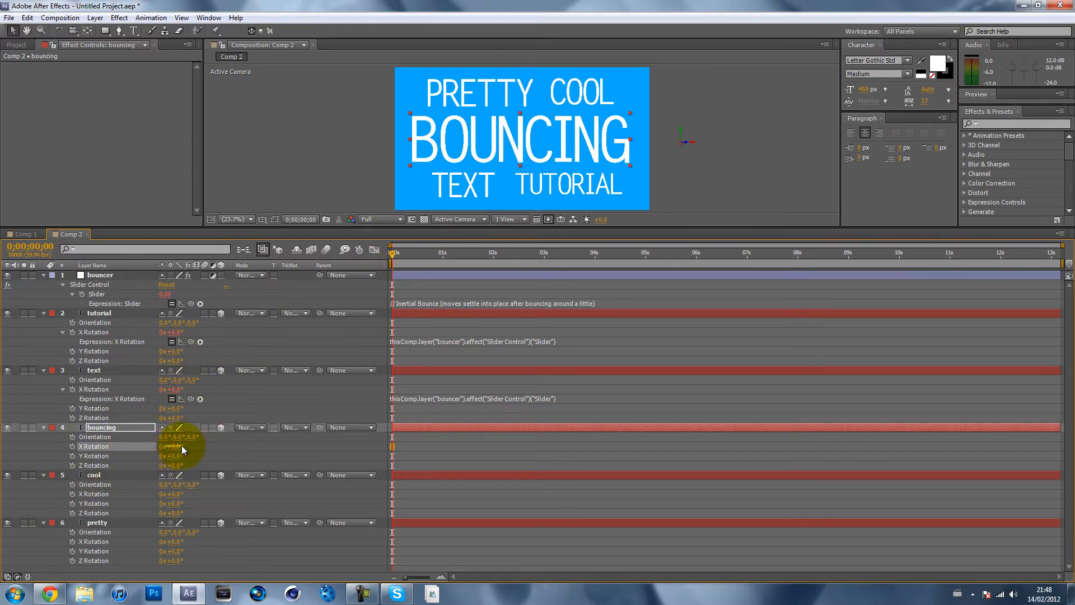
{"action": "left_click_drag", "start_coordinate": [169, 446], "coordinate": [192, 452]}
{"action": "key", "text": "ctrl+z"}
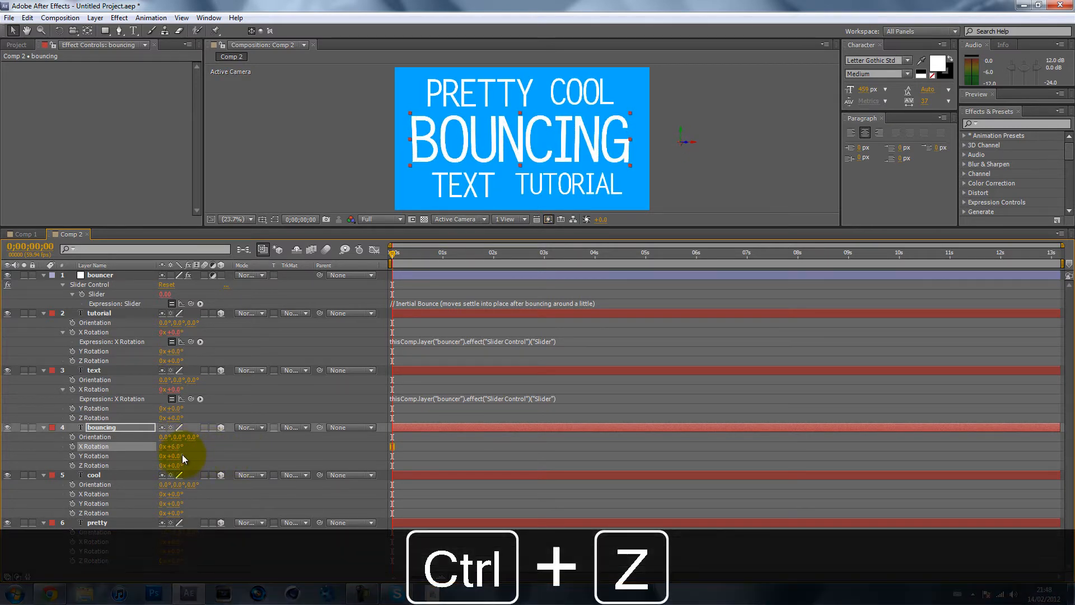
{"action": "left_click", "coordinate": [165, 456]}
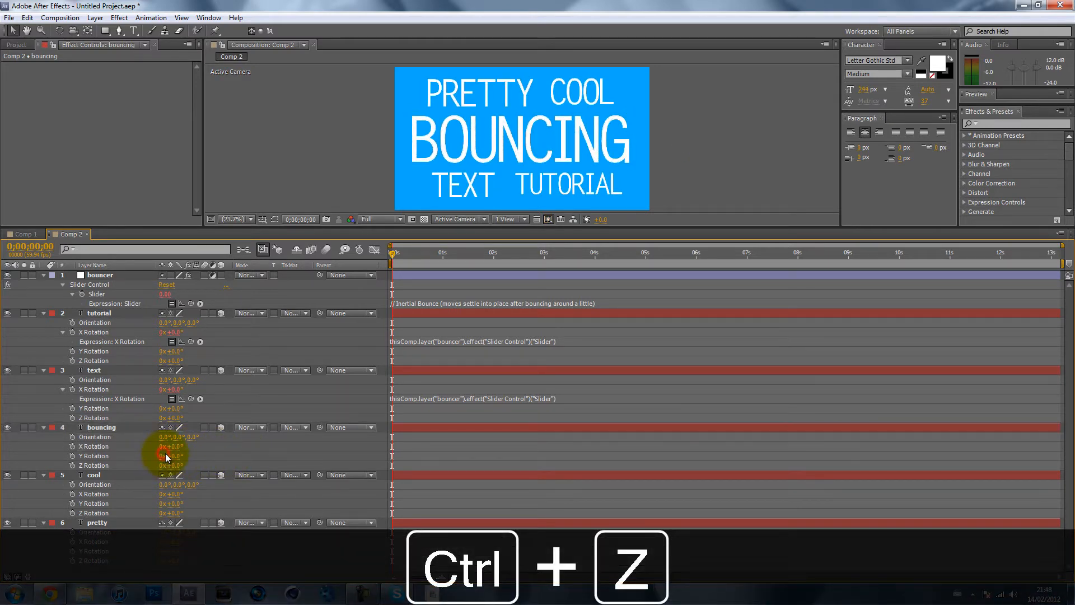
{"action": "left_click_drag", "start_coordinate": [164, 457], "coordinate": [208, 466]}
{"action": "key", "text": "ctrl+z"}
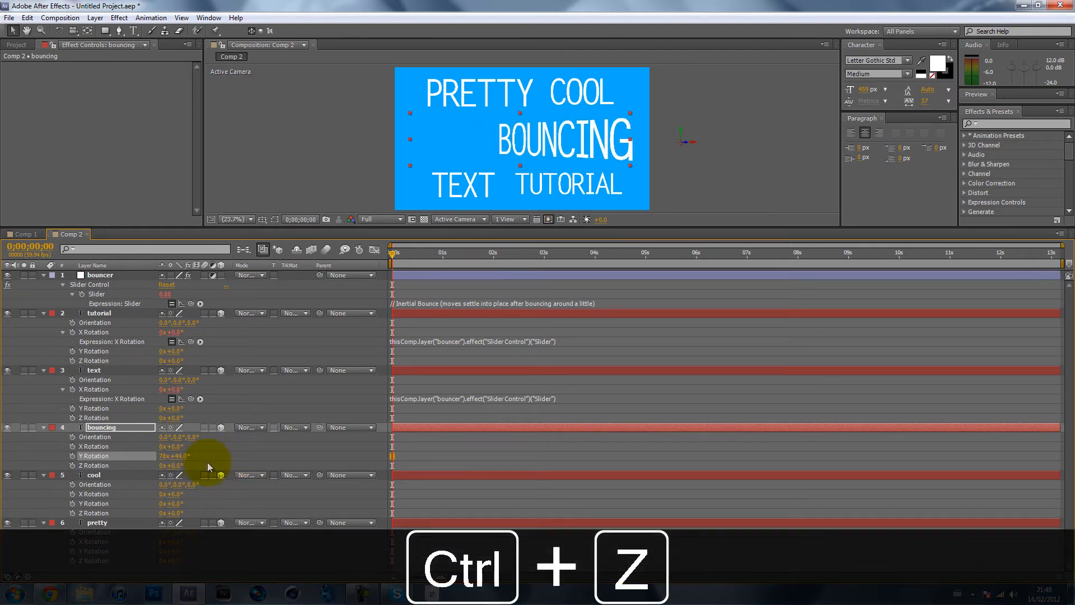
Enable an expression on the bouncing layer's Y Rotation and link it to the bouncer layer's Slider
{"action": "left_click", "coordinate": [72, 456], "text": "alt"}
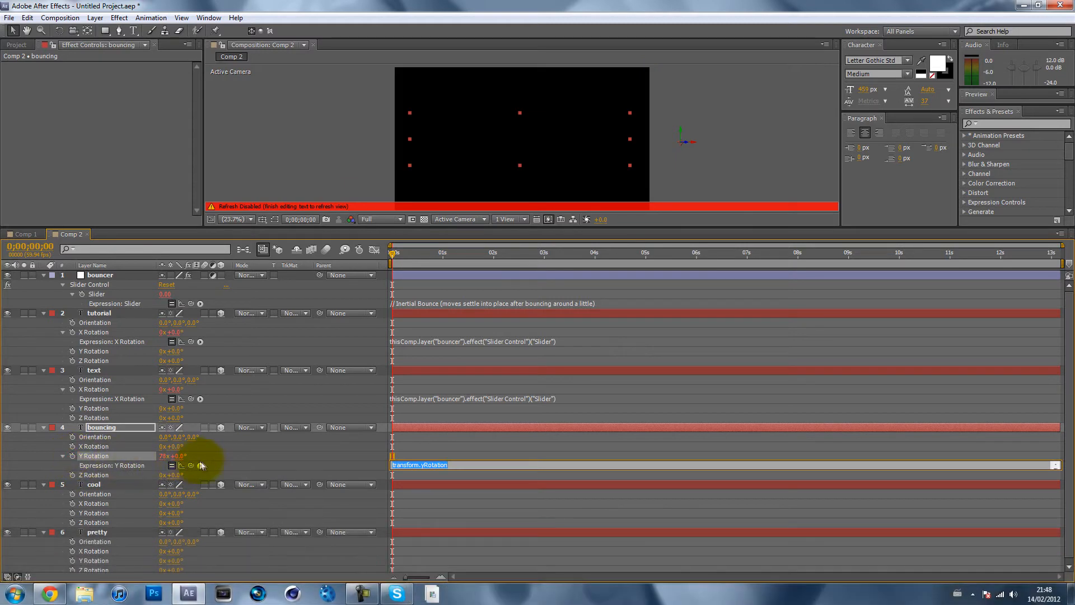
{"action": "left_click_drag", "start_coordinate": [191, 466], "coordinate": [94, 296]}
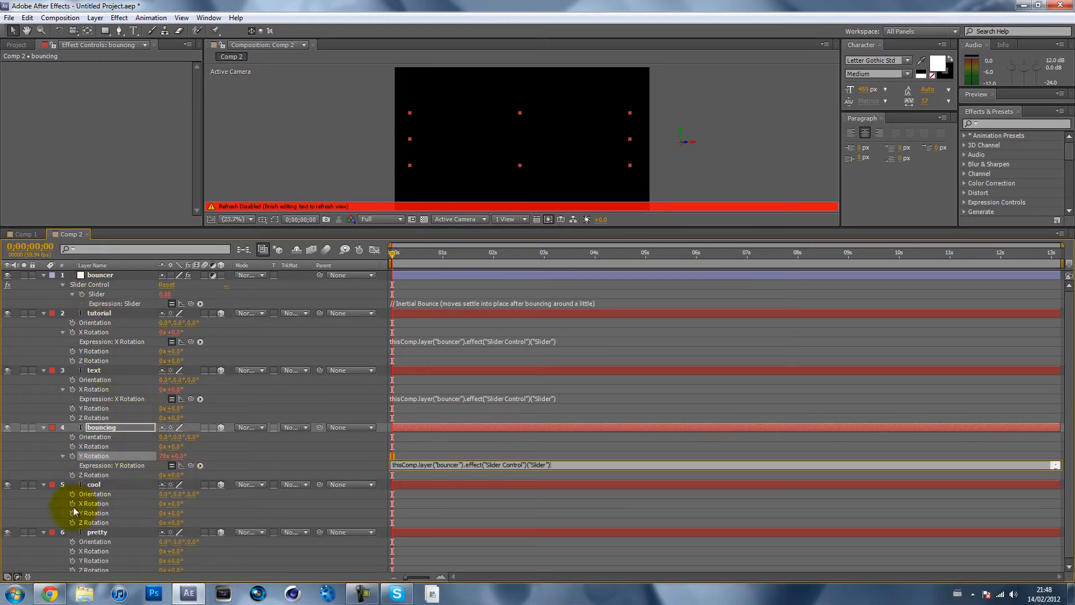
{"action": "left_click", "coordinate": [99, 486]}
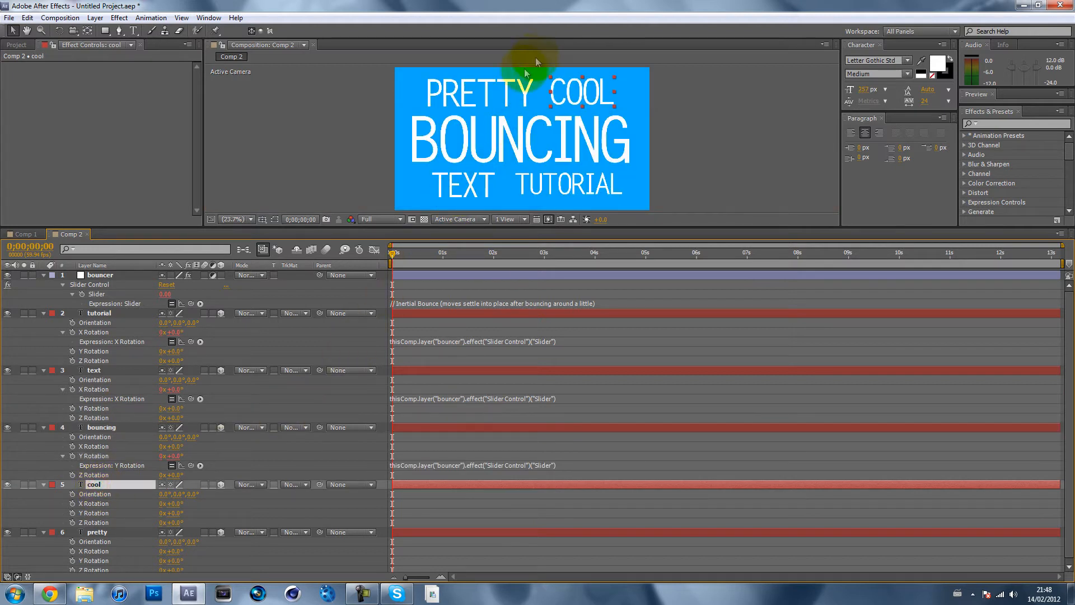
Link the X Rotation of the cool and pretty layers to the bouncer layer's Slider with expressions
{"action": "left_click", "coordinate": [72, 504], "text": "alt"}
{"action": "left_click_drag", "start_coordinate": [189, 516], "coordinate": [96, 296]}
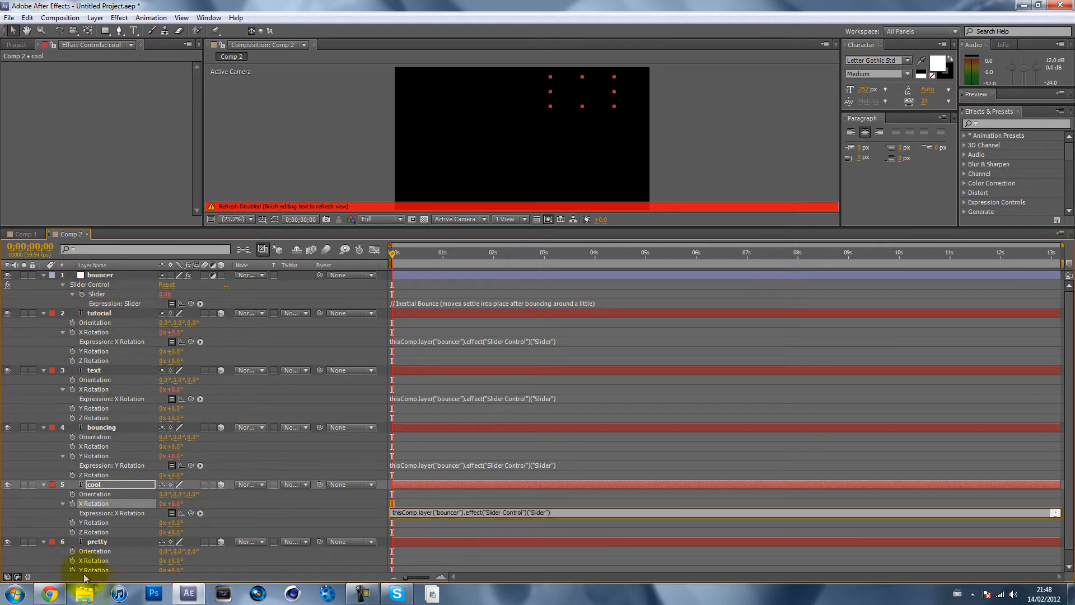
{"action": "left_click", "coordinate": [84, 542]}
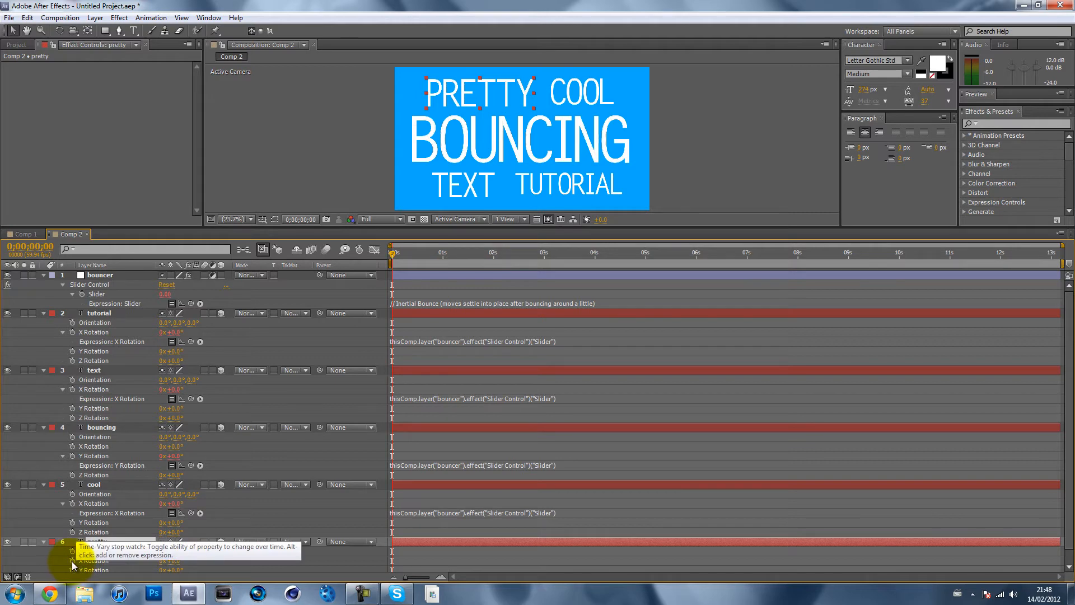
{"action": "left_click", "coordinate": [71, 561], "text": "alt"}
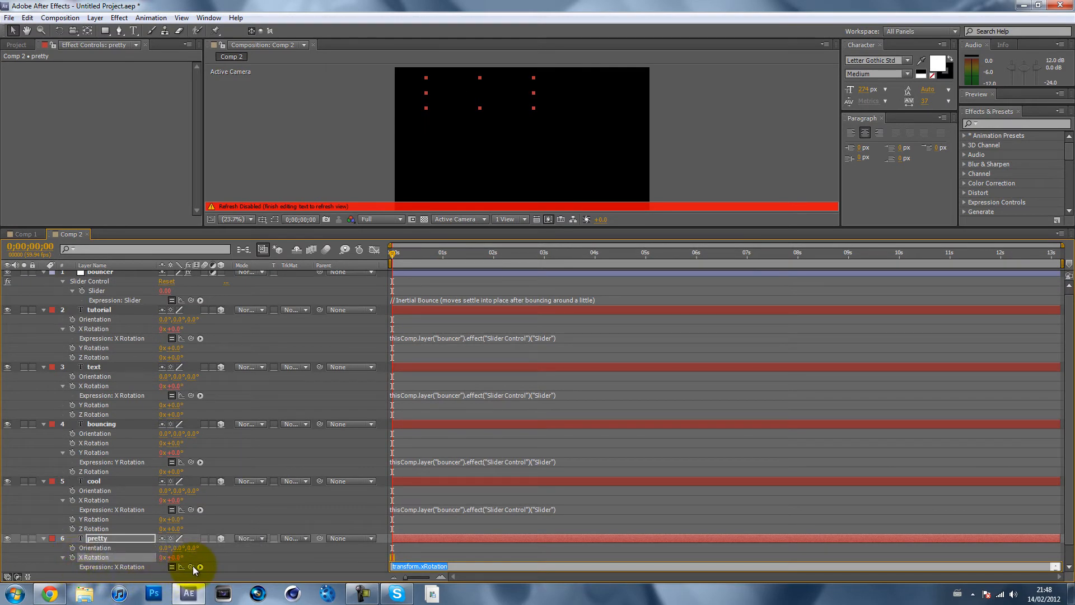
{"action": "left_click_drag", "start_coordinate": [191, 567], "coordinate": [96, 293]}
{"action": "left_click", "coordinate": [87, 163]}
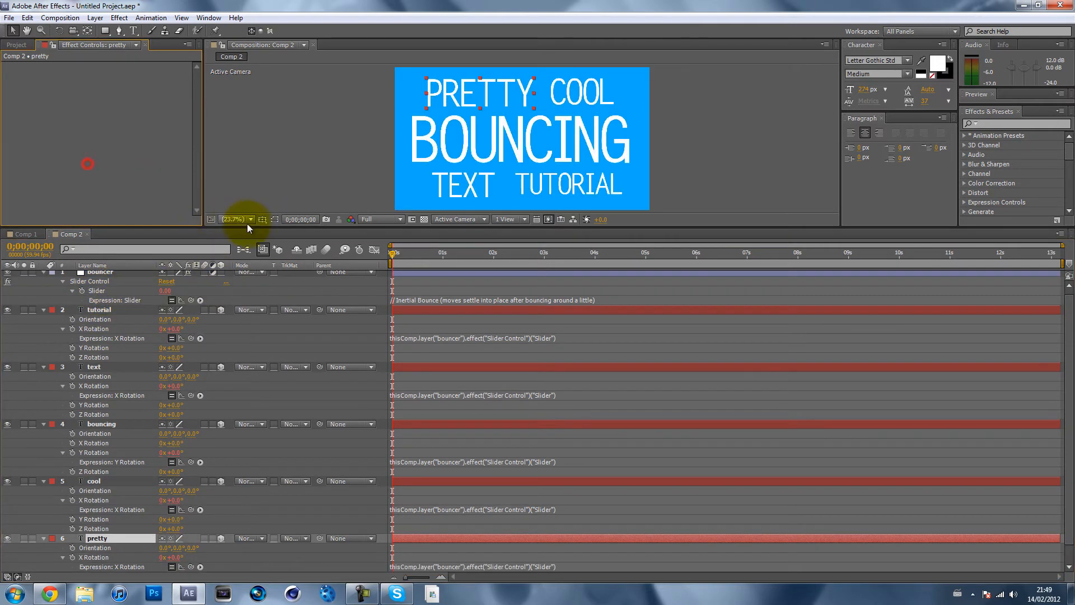
Collapse the properties of all six layers and shrink the timeline to enlarge the composition view
{"action": "left_click", "coordinate": [43, 272]}
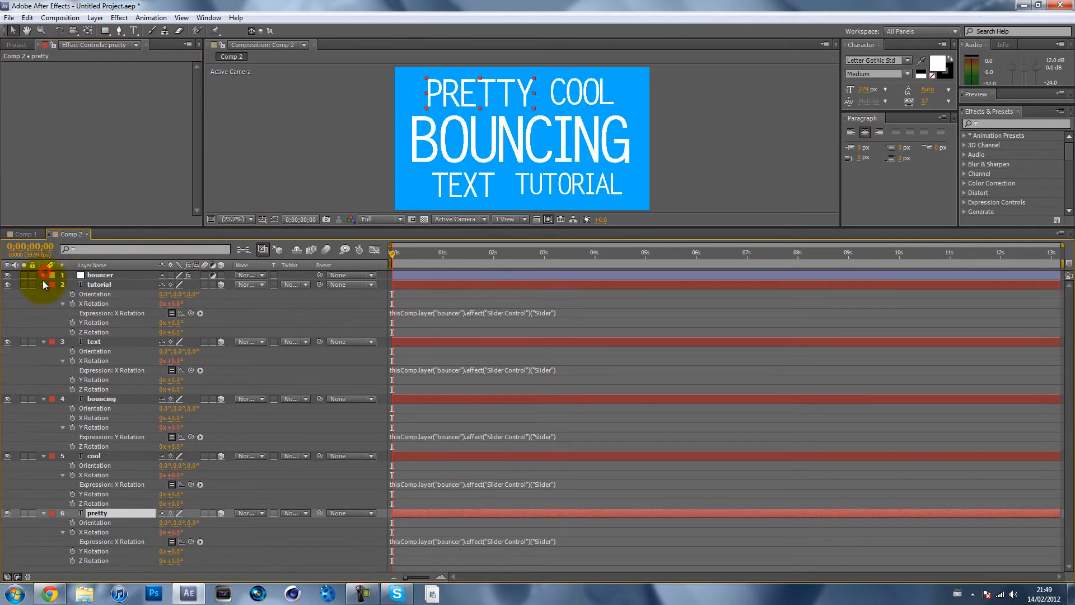
{"action": "left_click", "coordinate": [43, 285]}
{"action": "left_click", "coordinate": [44, 294]}
{"action": "left_click", "coordinate": [42, 304]}
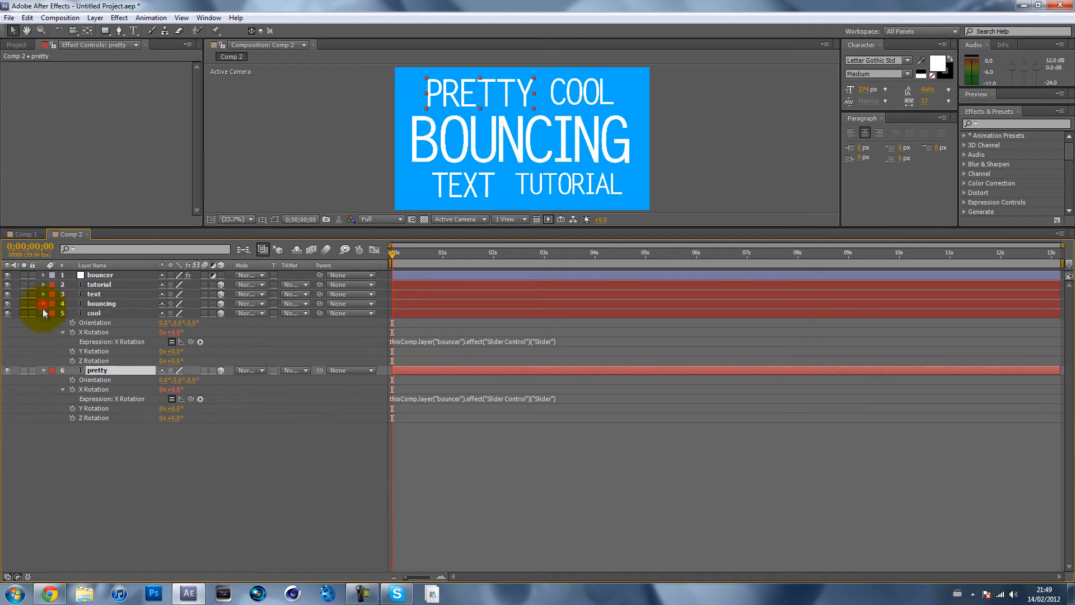
{"action": "left_click", "coordinate": [43, 313]}
{"action": "left_click", "coordinate": [43, 324]}
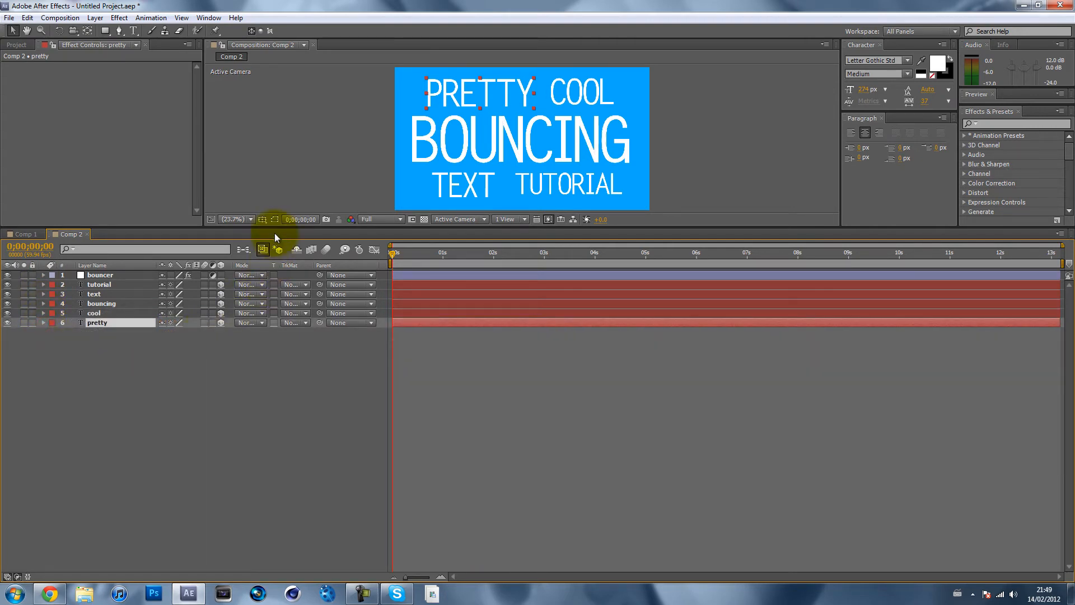
{"action": "left_click_drag", "start_coordinate": [274, 226], "coordinate": [269, 398]}
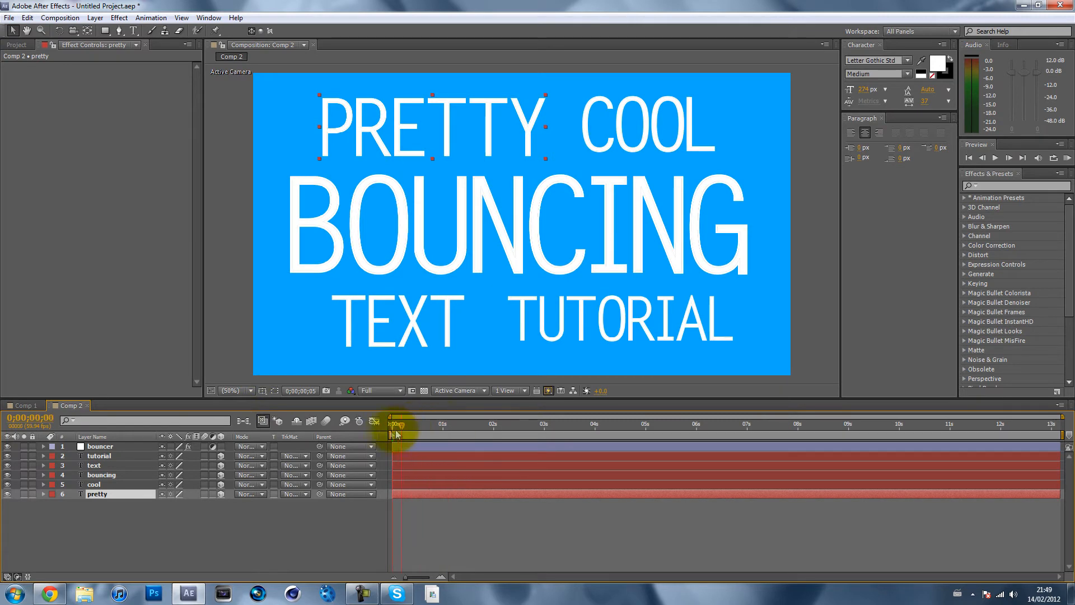
Reveal the bouncer layer's Slider and add a keyframe with the value 100 at 0;00;01;00
{"action": "left_click", "coordinate": [116, 446]}
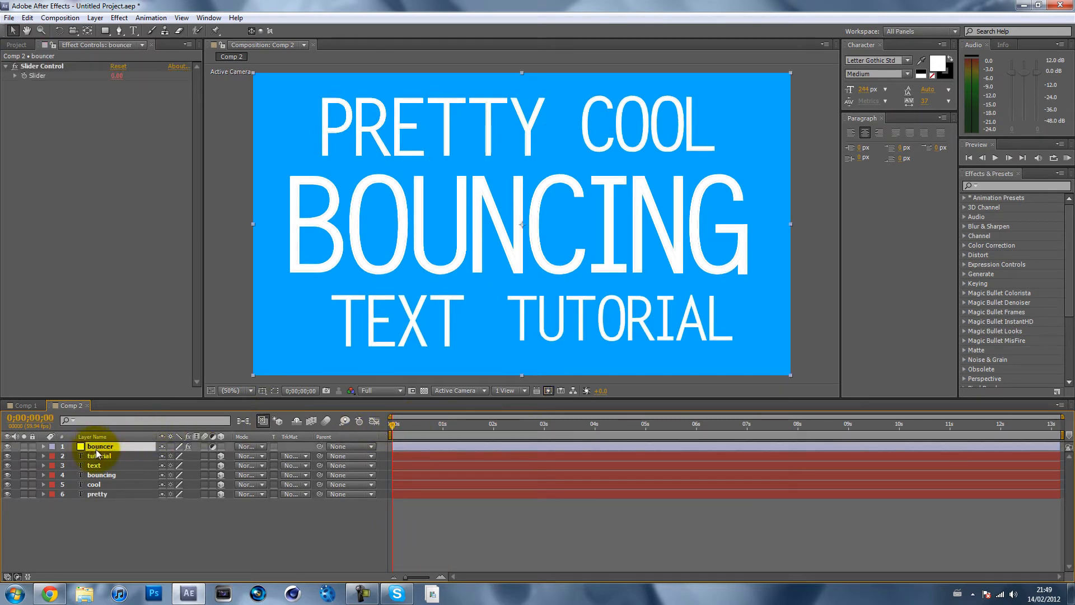
{"action": "key", "text": "u"}
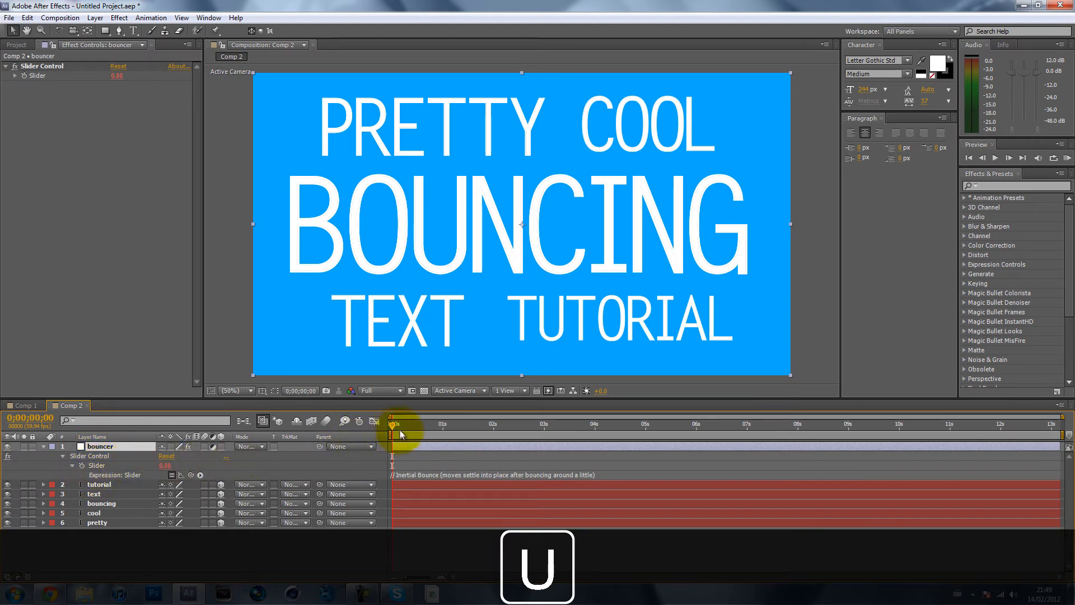
{"action": "left_click_drag", "start_coordinate": [390, 428], "coordinate": [442, 430]}
{"action": "left_click", "coordinate": [82, 465]}
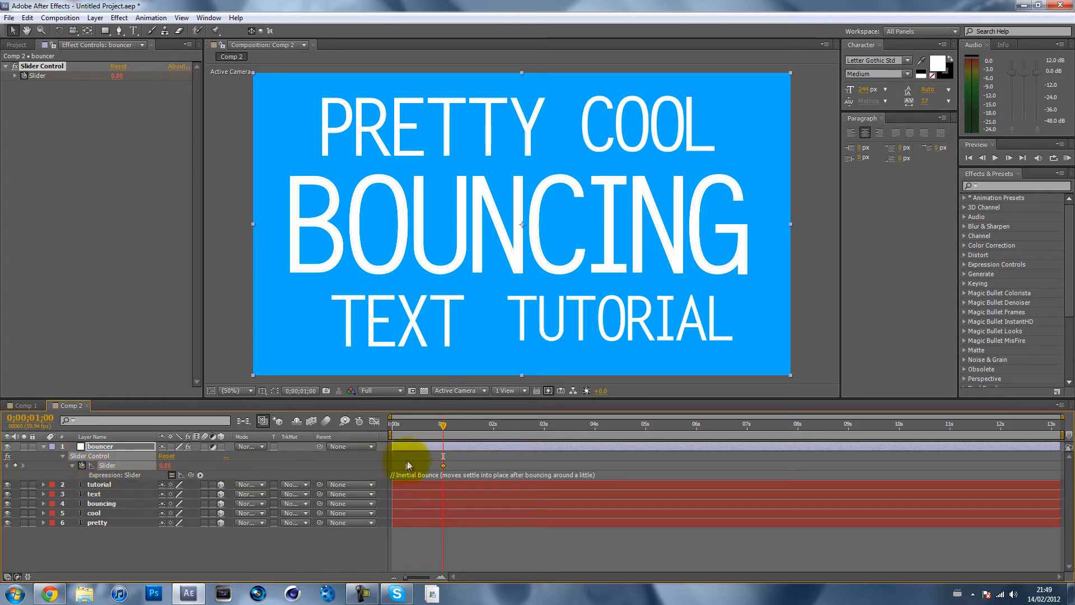
{"action": "left_click", "coordinate": [167, 466]}
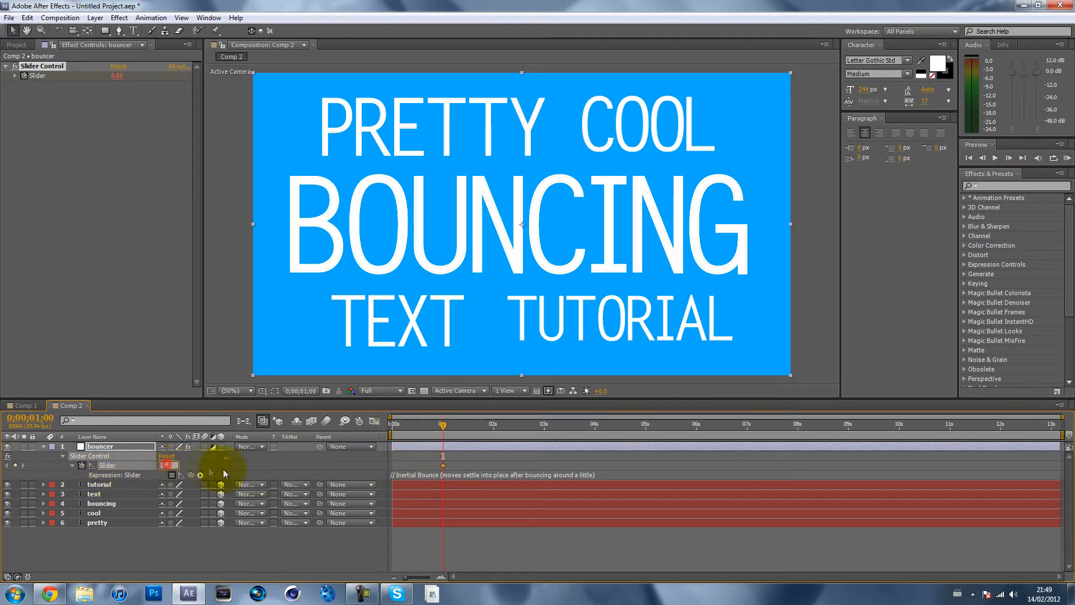
{"action": "type", "text": "100"}
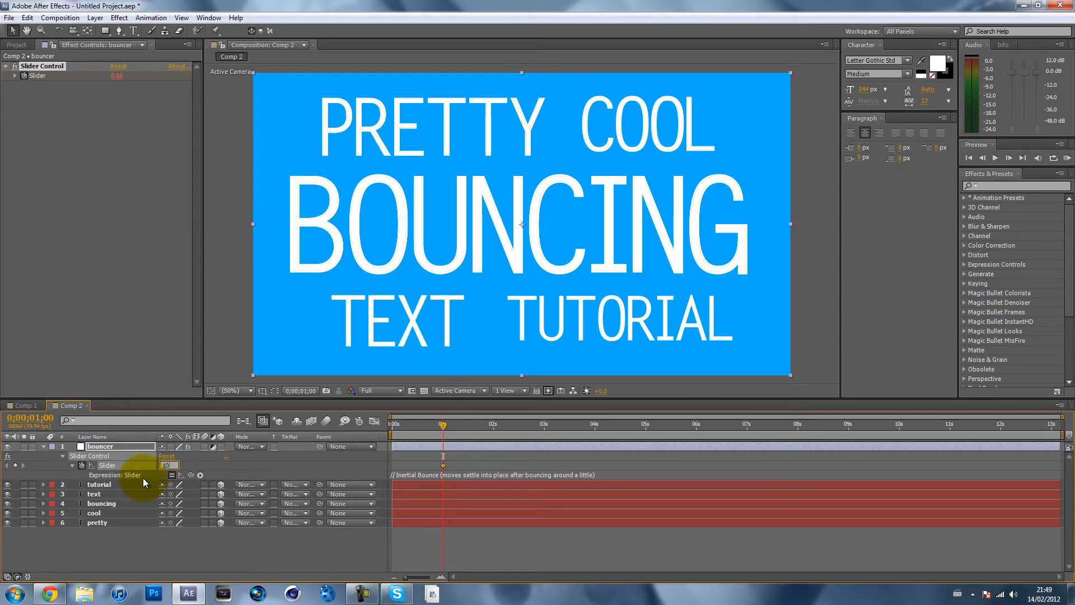
{"action": "left_click", "coordinate": [159, 562]}
Add a bouncer Slider keyframe with the value 0 at 0;00;01;59 and collapse the layer
{"action": "left_click_drag", "start_coordinate": [167, 466], "coordinate": [168, 462]}
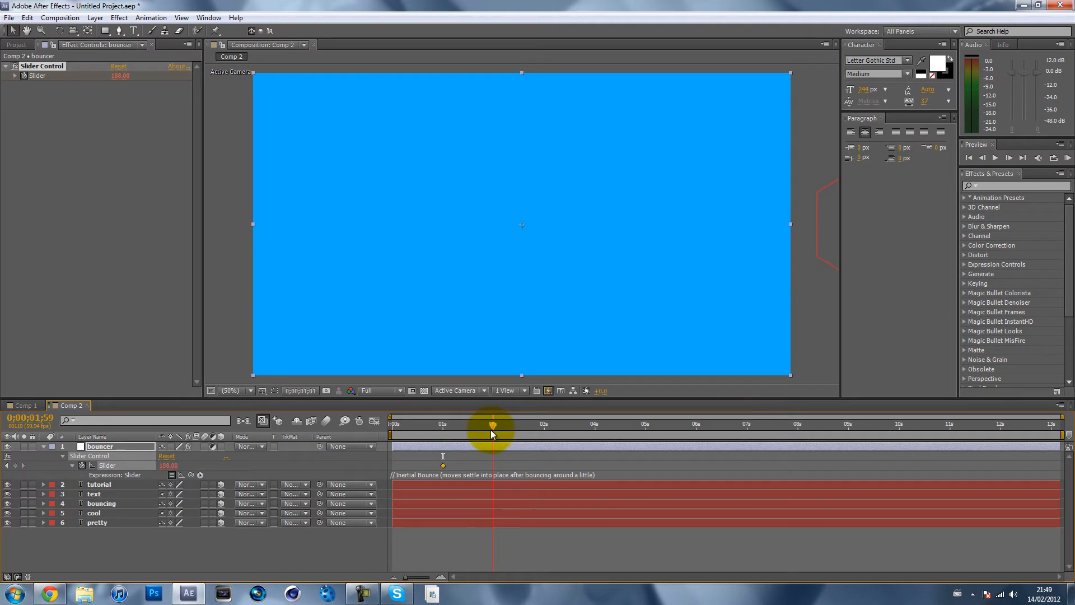
{"action": "type", "text": "0"}
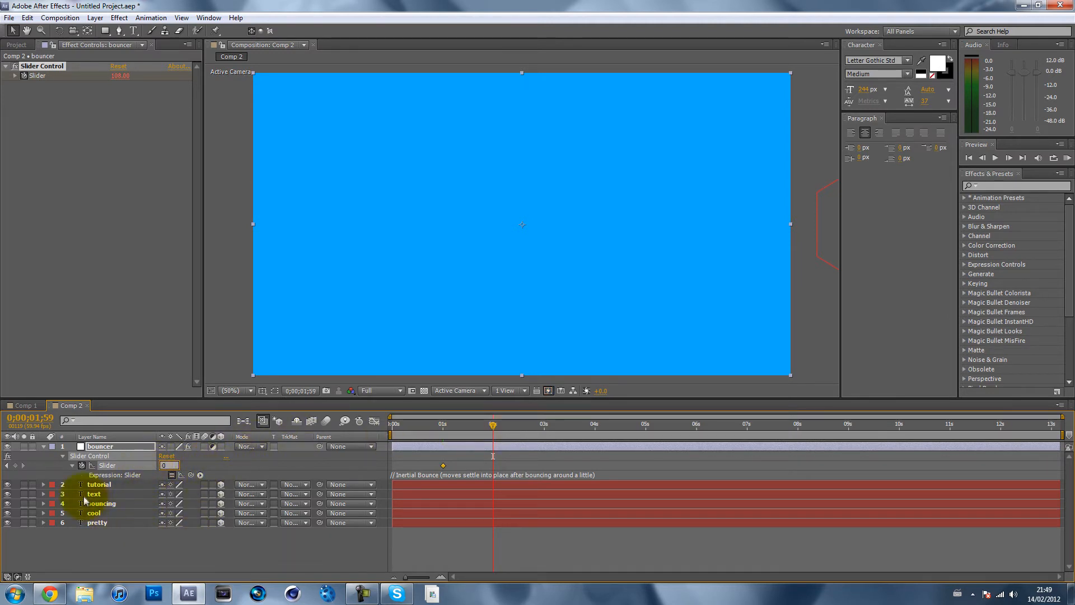
{"action": "left_click", "coordinate": [129, 535]}
{"action": "left_click_drag", "start_coordinate": [489, 428], "coordinate": [418, 424]}
{"action": "left_click", "coordinate": [44, 447]}
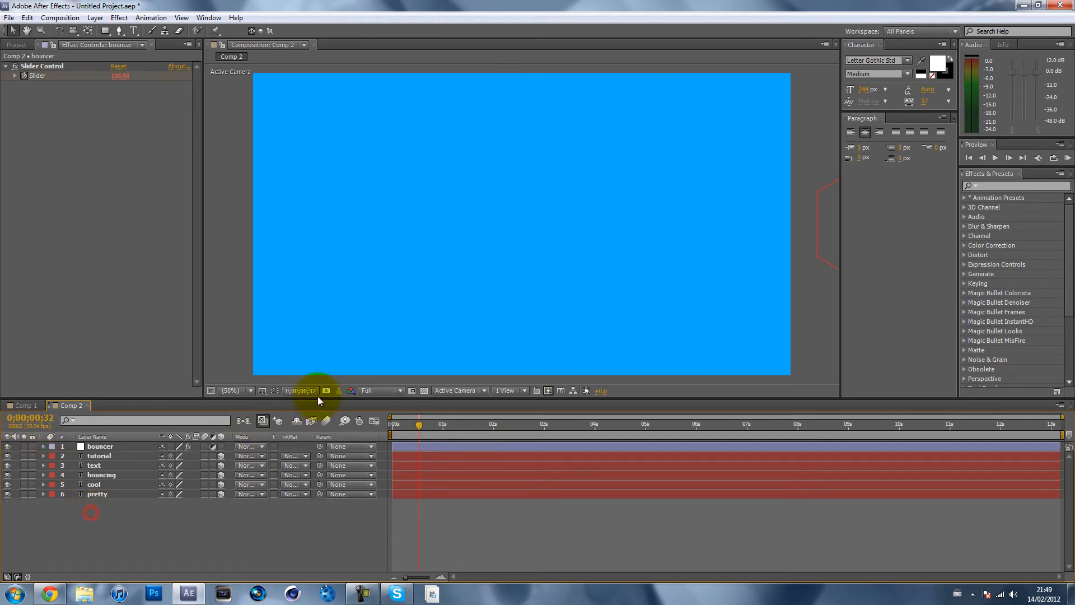
Close the Character and Paragraph panels and set the RAM preview frame rate to 59.94
{"action": "left_click", "coordinate": [883, 46]}
{"action": "left_click", "coordinate": [883, 45]}
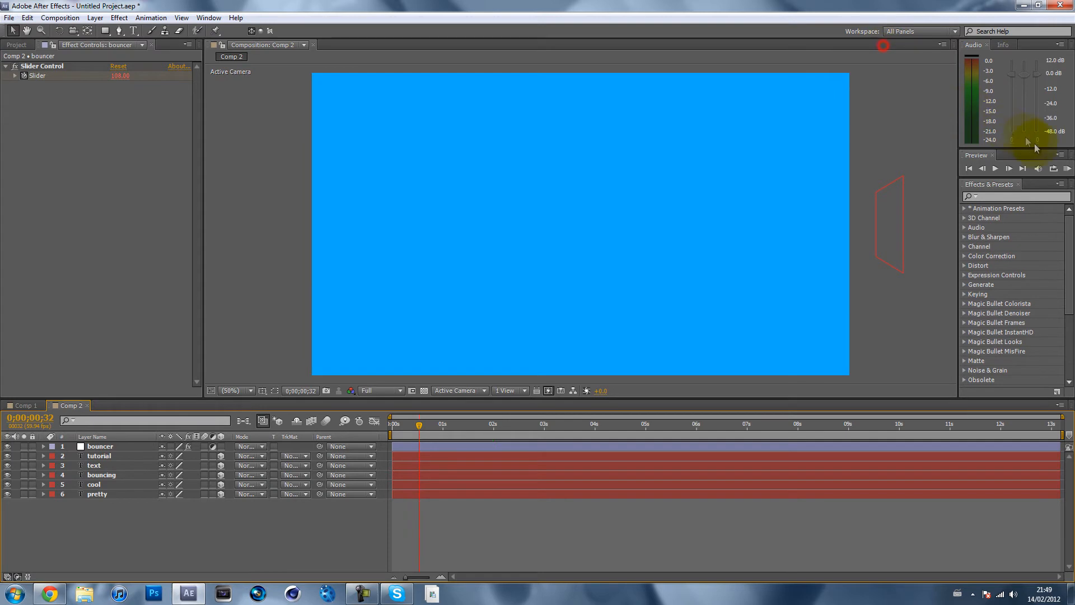
{"action": "left_click_drag", "start_coordinate": [1041, 176], "coordinate": [1043, 223]}
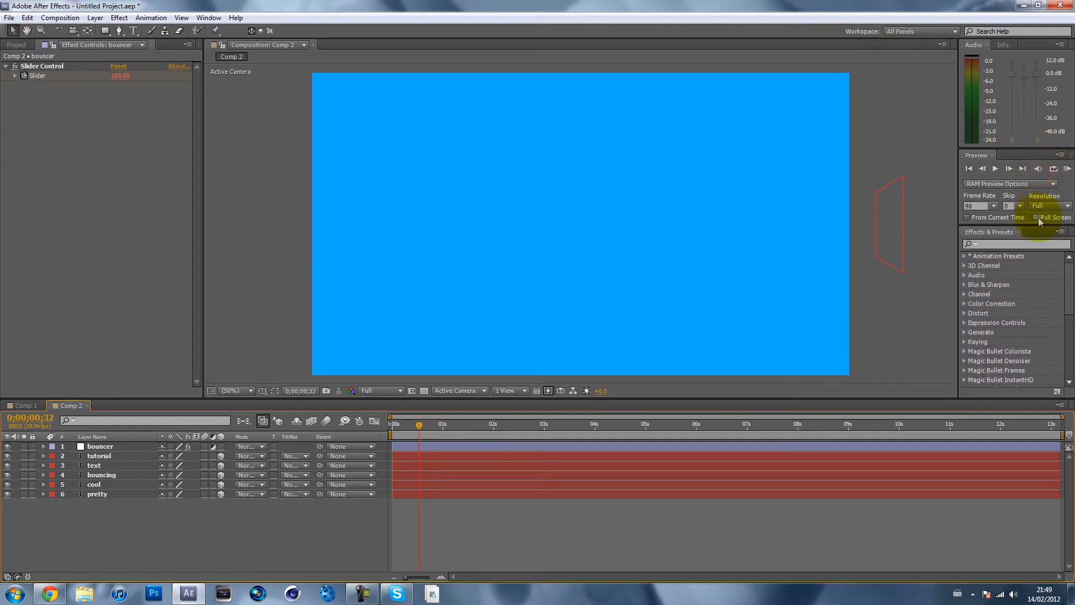
{"action": "left_click", "coordinate": [980, 206]}
{"action": "type", "text": "59.94"}
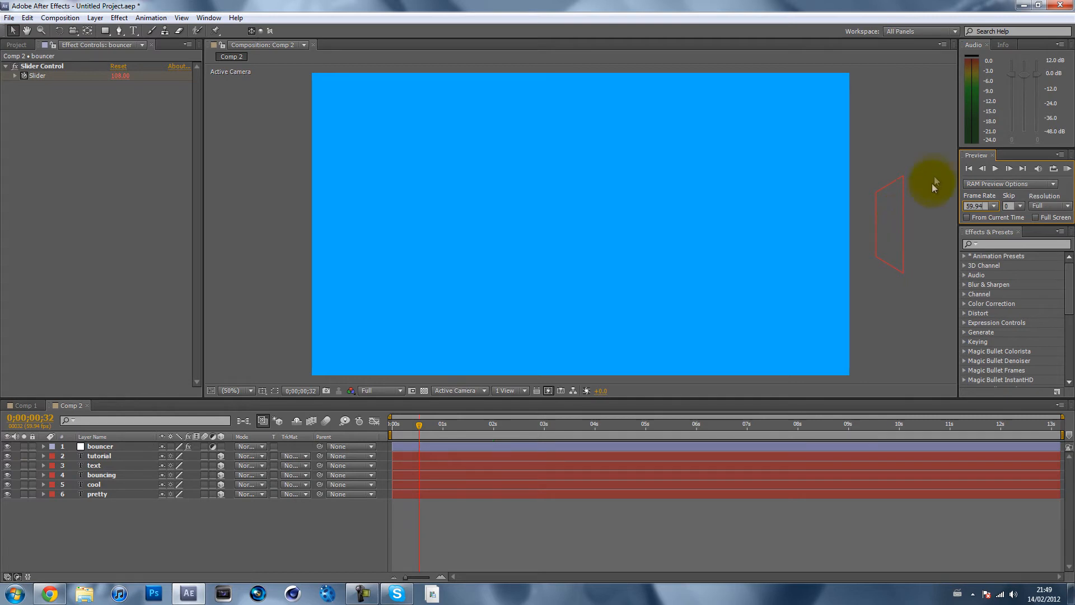
Play a RAM preview of Comp 2 to check the bouncing text, and stop the playback
{"action": "left_click", "coordinate": [1067, 168]}
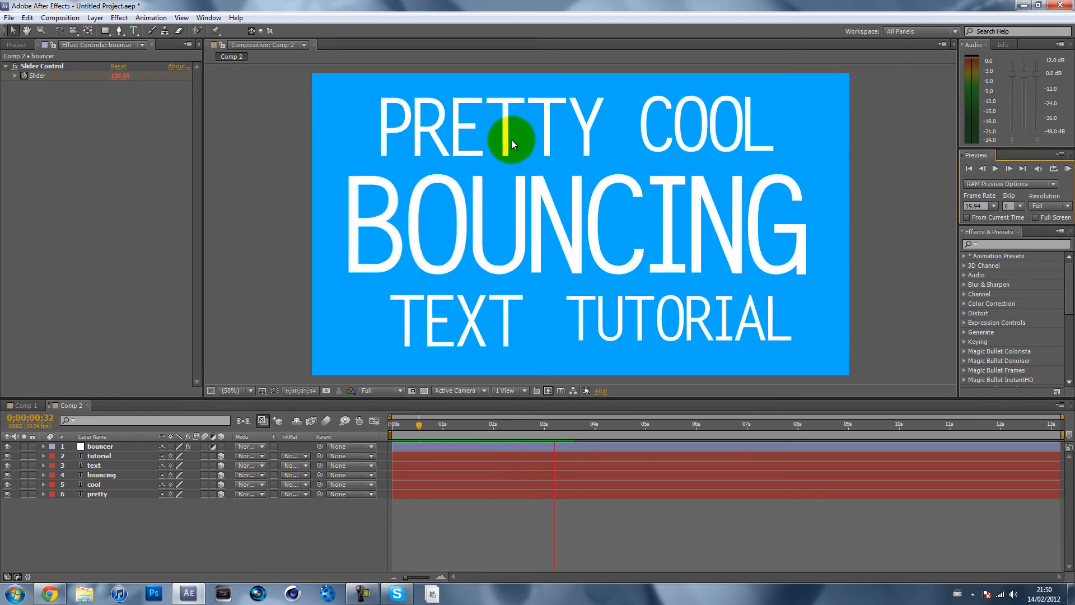
{"action": "right_click", "coordinate": [733, 210]}
{"action": "left_click", "coordinate": [866, 112]}
{"action": "left_click", "coordinate": [404, 520]}
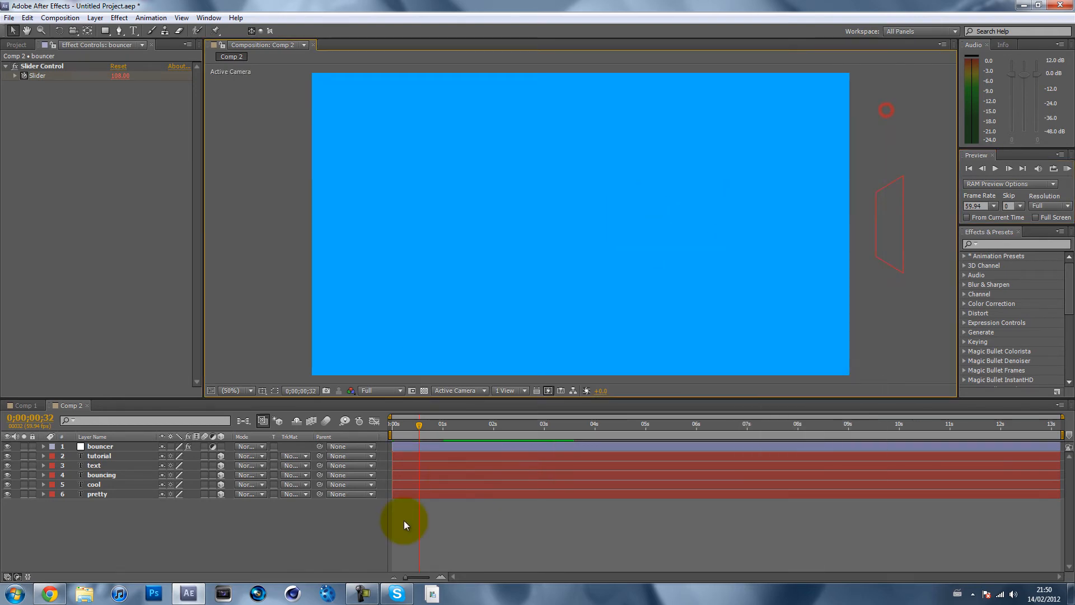
Enlarge the timeline slightly and scrub past the two-second mark to examine how the text bounces into place
{"action": "left_click_drag", "start_coordinate": [459, 425], "coordinate": [529, 429]}
{"action": "left_click_drag", "start_coordinate": [155, 399], "coordinate": [156, 381]}
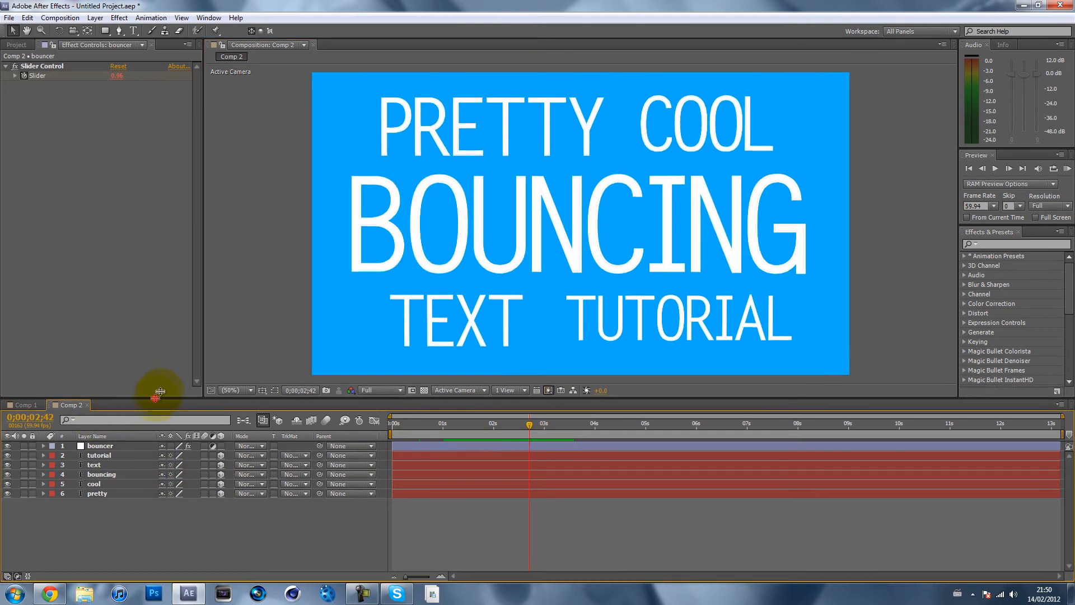
{"action": "left_click_drag", "start_coordinate": [461, 408], "coordinate": [498, 409]}
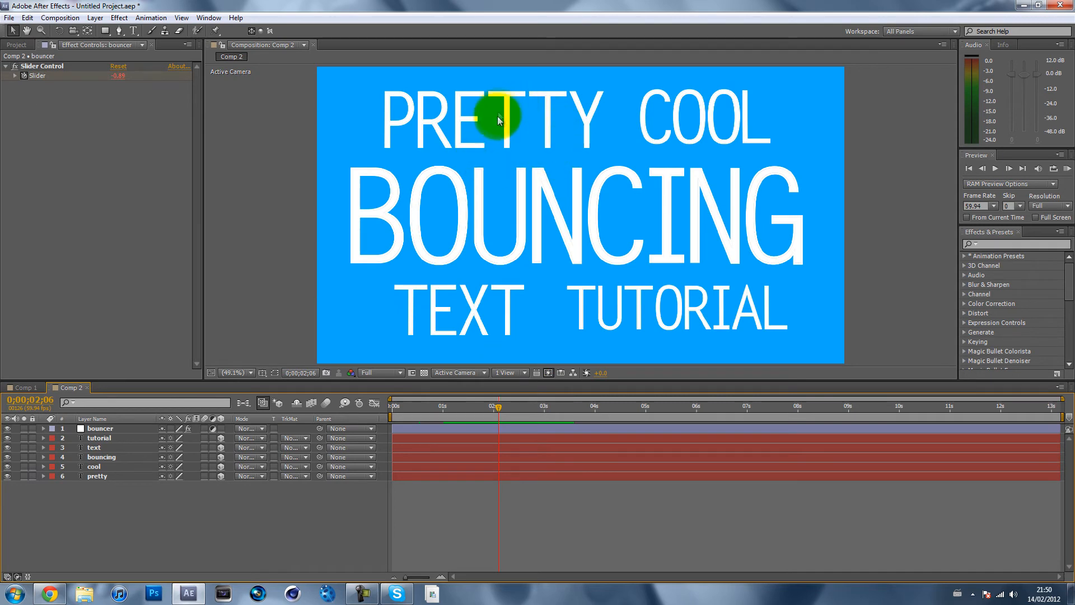
{"action": "mouse_move", "coordinate": [493, 408]}
{"action": "left_mouse_down"}
{"action": "mouse_move", "coordinate": [517, 409]}
{"action": "mouse_move", "coordinate": [473, 410]}
{"action": "mouse_move", "coordinate": [536, 416]}
{"action": "mouse_move", "coordinate": [506, 419]}
{"action": "left_mouse_up"}
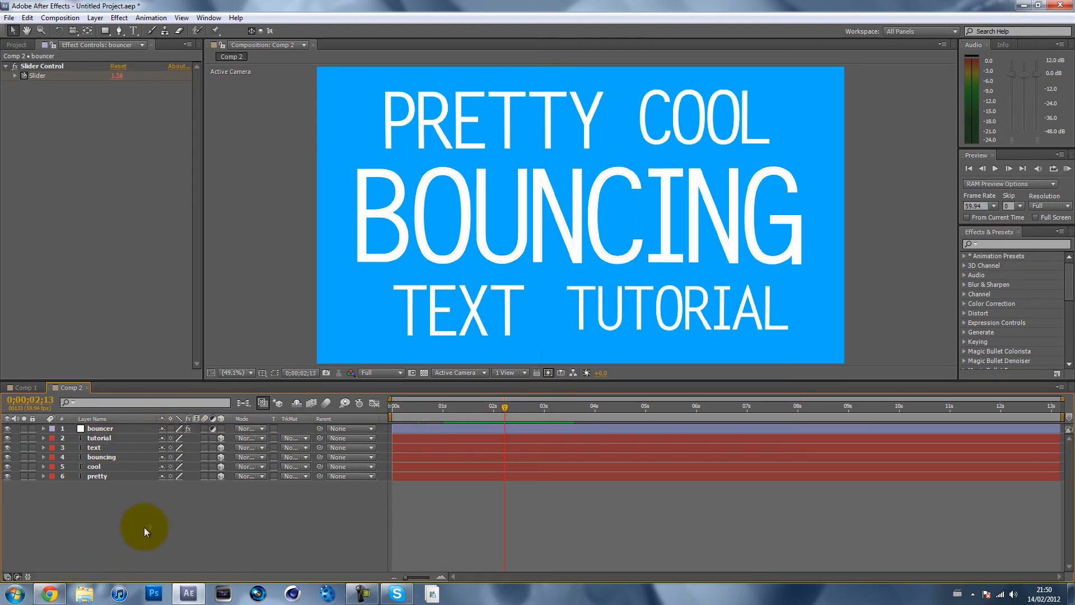
Duplicate the bouncer layer and link the pretty layer's X Rotation expression to the Slider of bouncer 2
{"action": "left_click", "coordinate": [99, 431]}
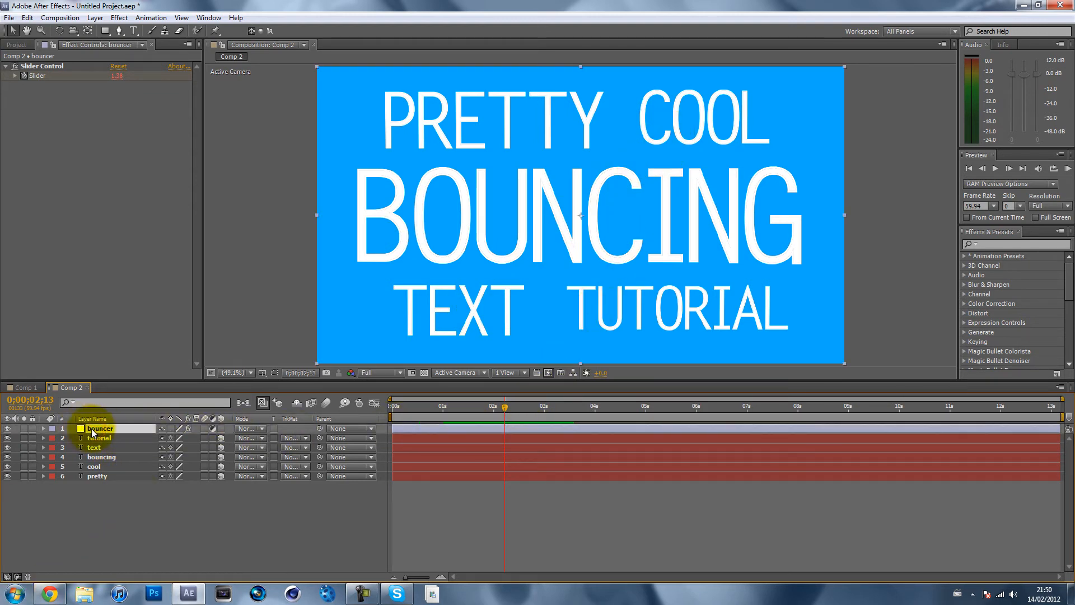
{"action": "key", "text": "ctrl+d"}
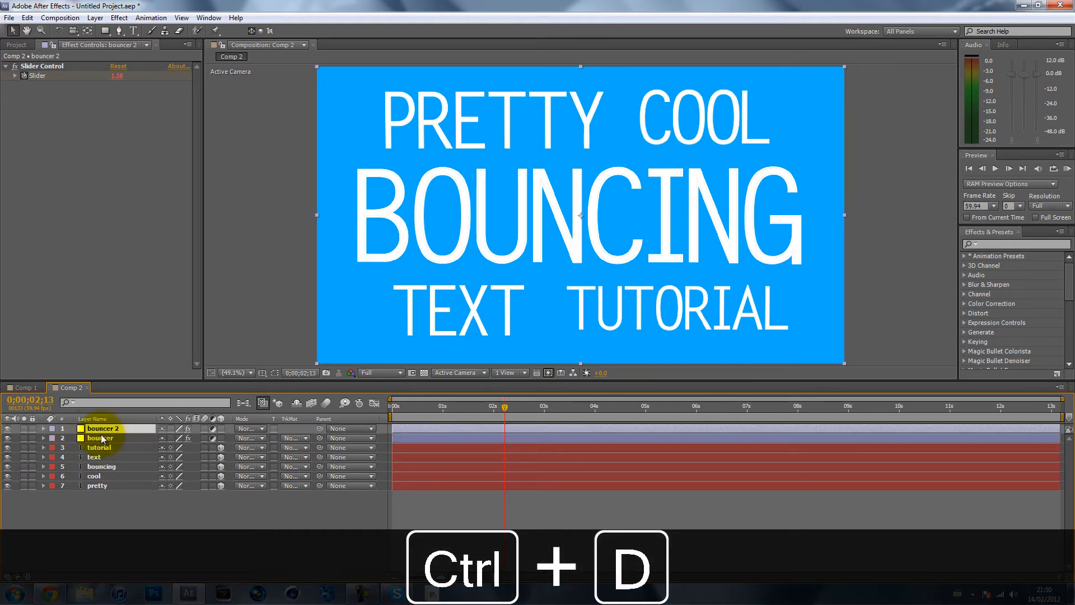
{"action": "left_click", "coordinate": [100, 487]}
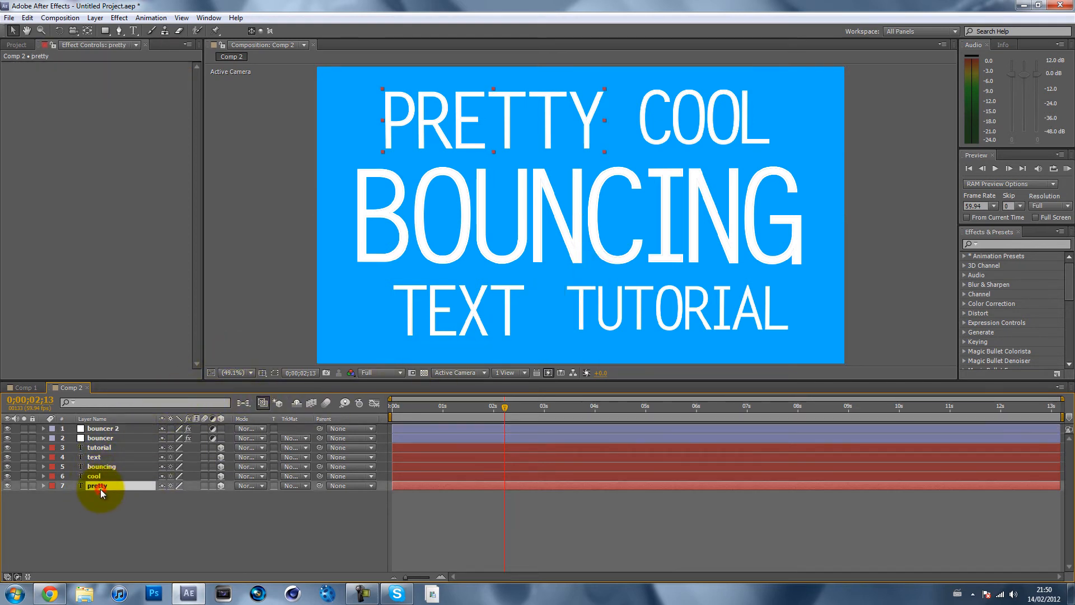
{"action": "key", "text": "u"}
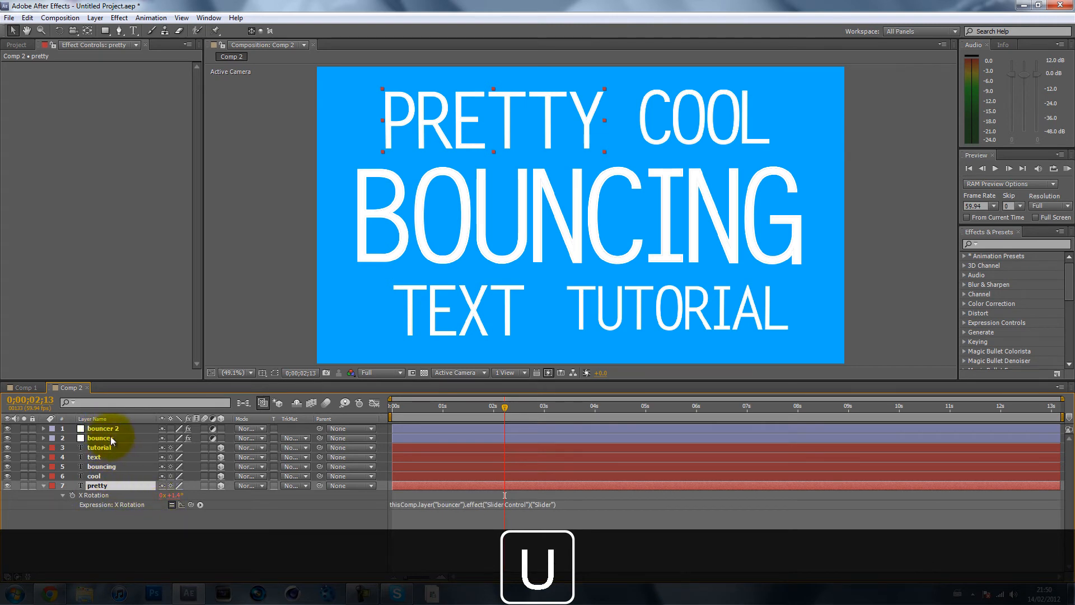
{"action": "left_click", "coordinate": [102, 430]}
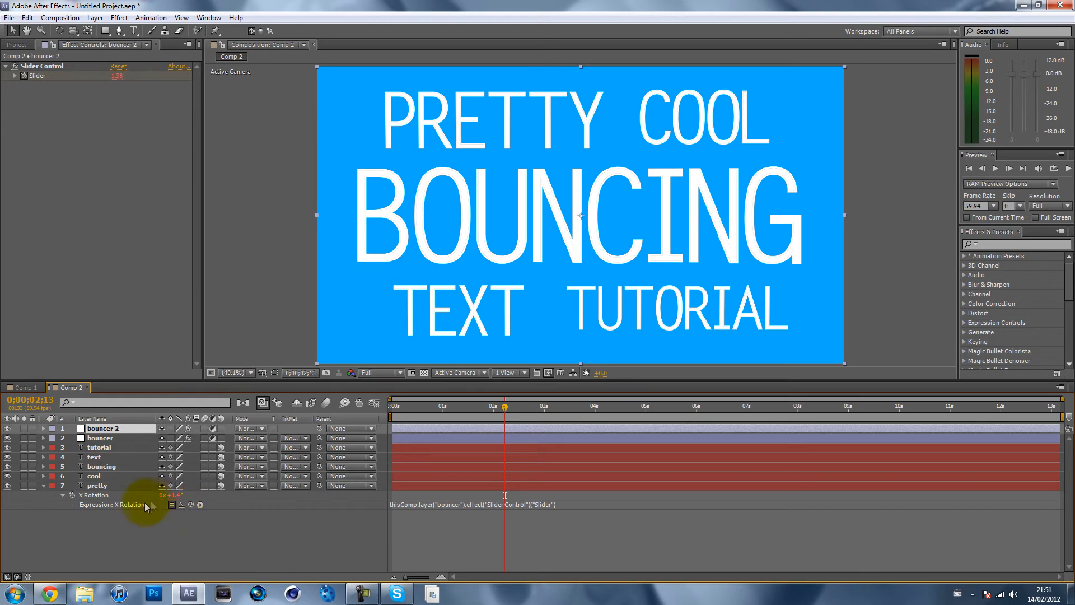
{"action": "left_click_drag", "start_coordinate": [190, 504], "coordinate": [36, 74]}
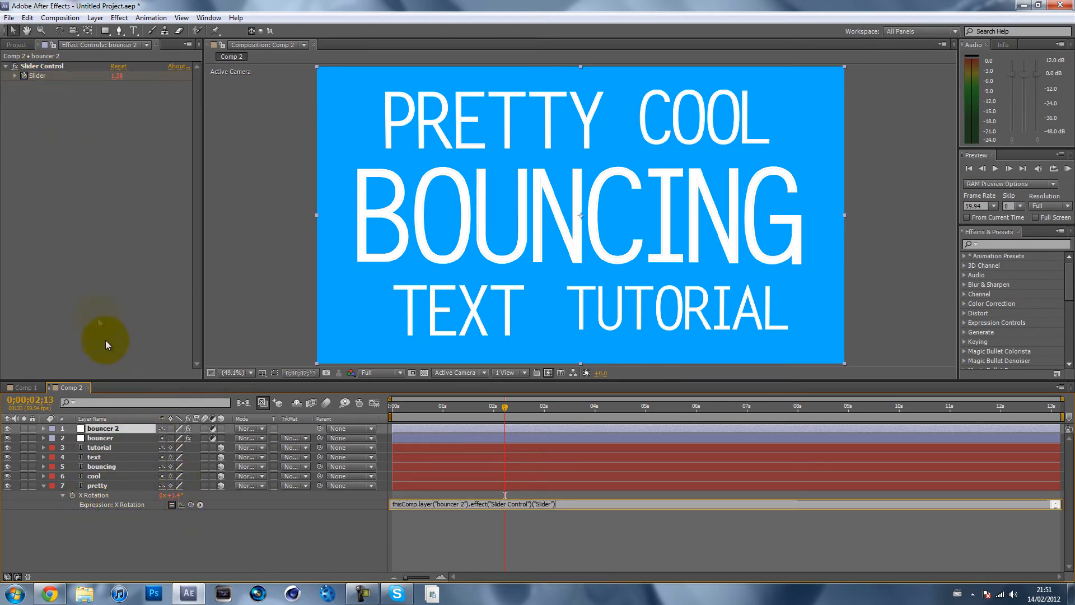
Link the tutorial layer's X Rotation expression to the Slider of bouncer 2
{"action": "left_click", "coordinate": [105, 429]}
{"action": "left_click", "coordinate": [105, 438]}
{"action": "left_click", "coordinate": [108, 429]}
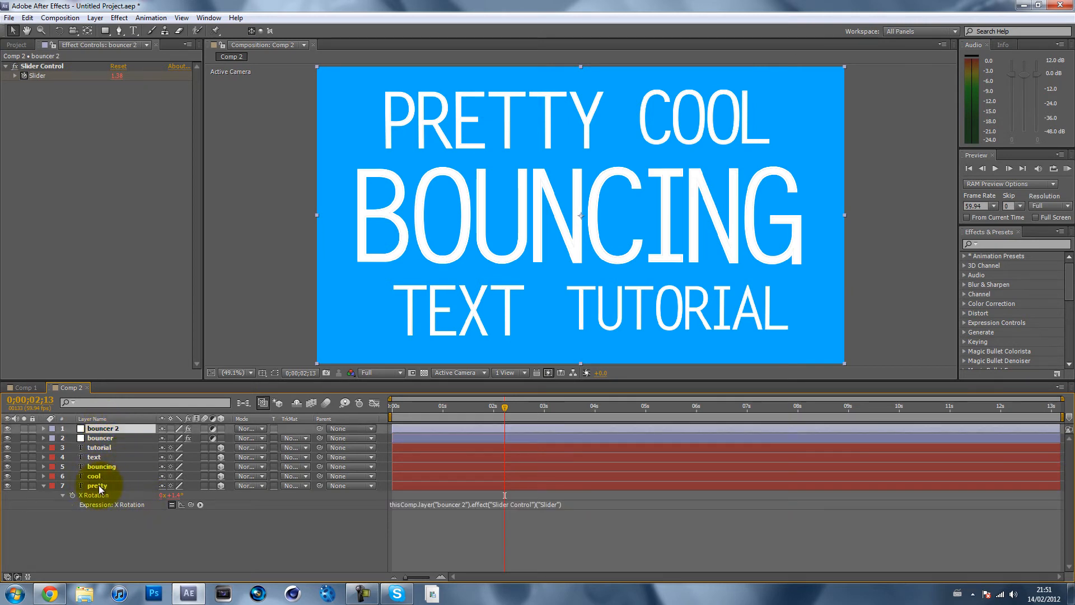
{"action": "left_click", "coordinate": [102, 448]}
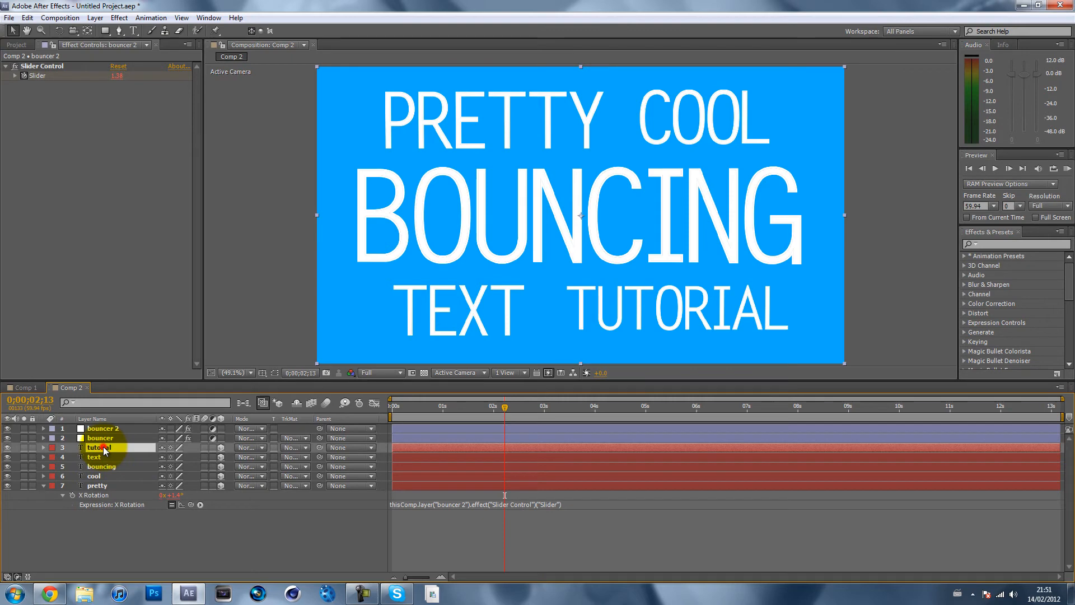
{"action": "key", "text": "u"}
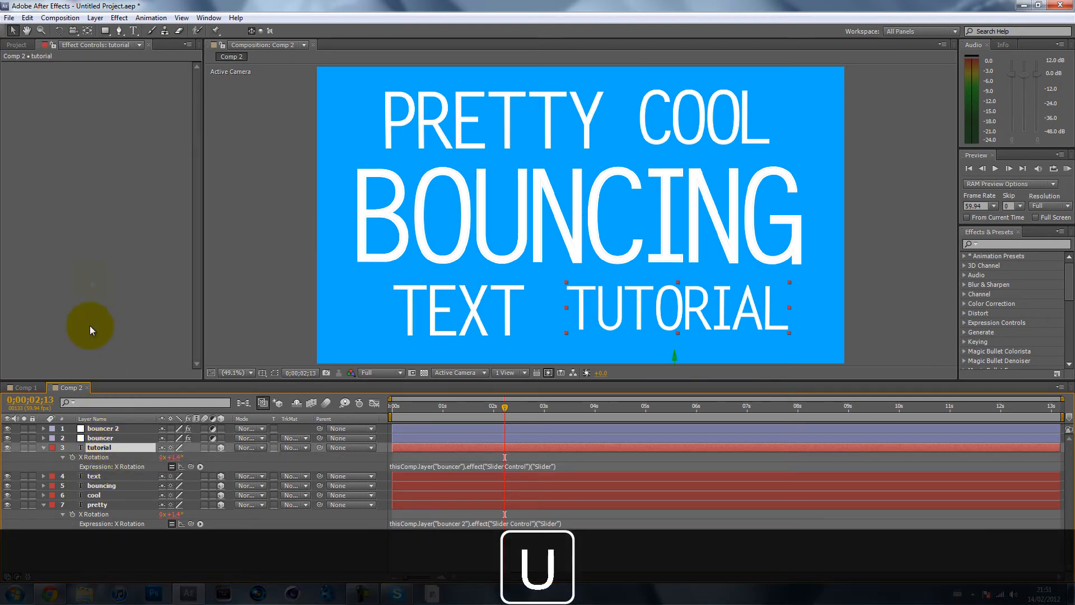
{"action": "left_click", "coordinate": [105, 429]}
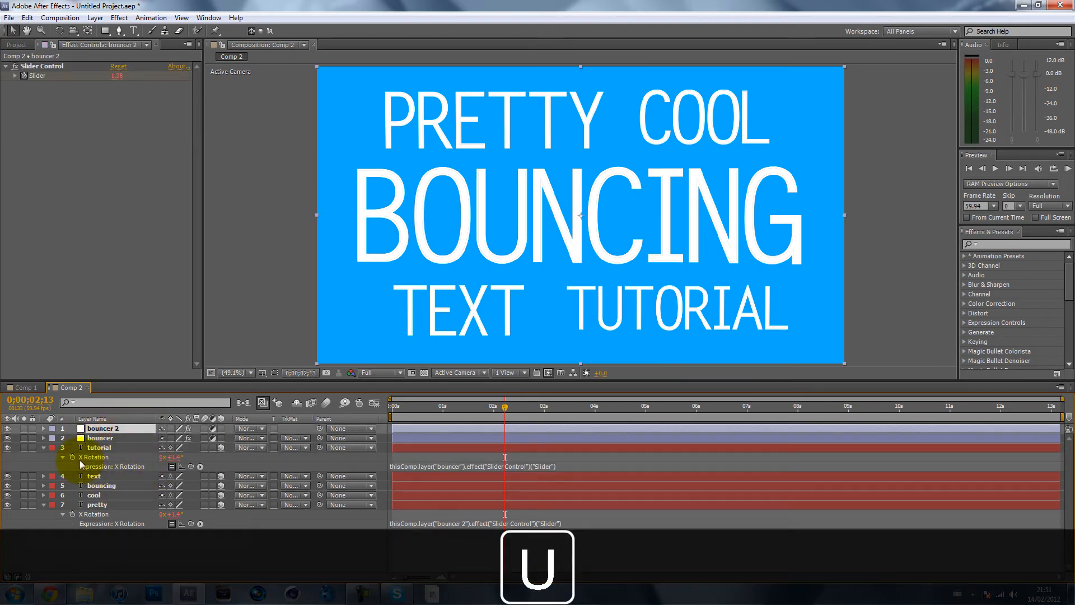
{"action": "left_click_drag", "start_coordinate": [190, 467], "coordinate": [40, 77]}
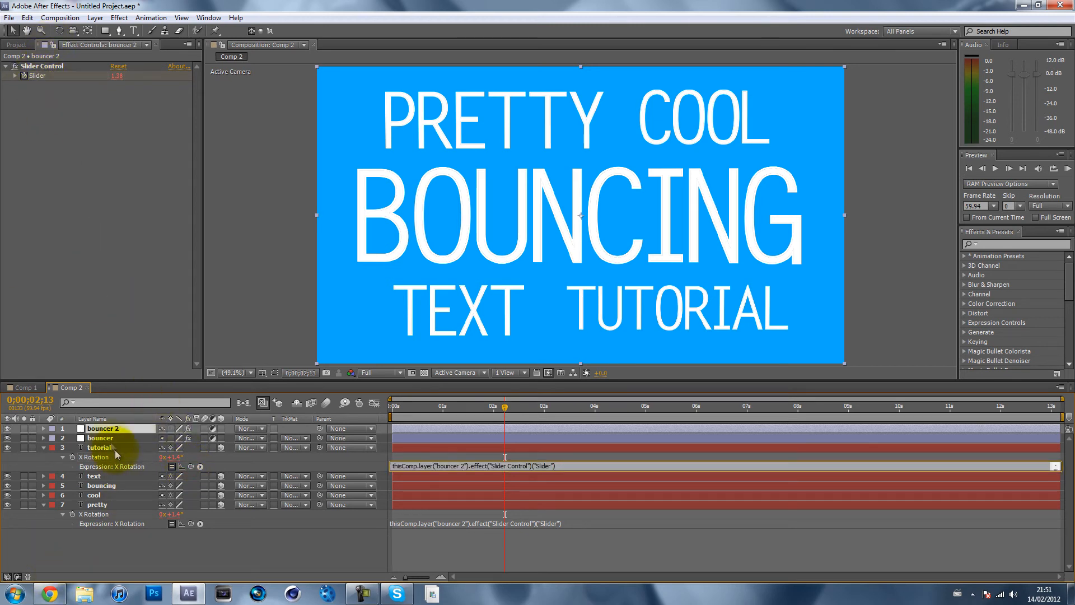
Shift the bouncer 2 layer about 0.4 seconds later in the timeline and play a RAM preview of Comp 2
{"action": "left_click", "coordinate": [96, 429]}
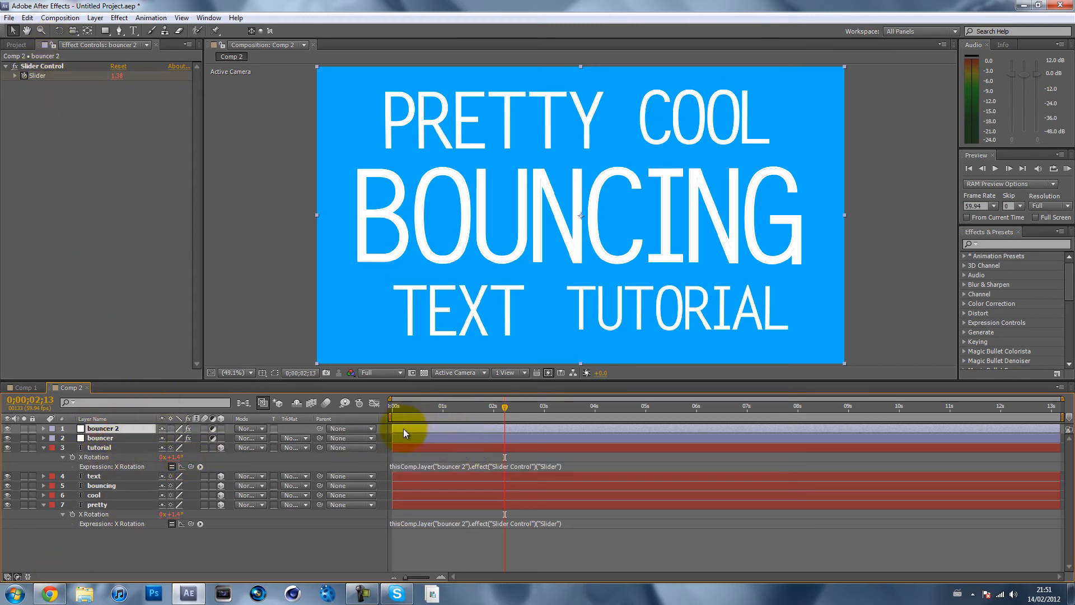
{"action": "left_click_drag", "start_coordinate": [399, 429], "coordinate": [420, 425]}
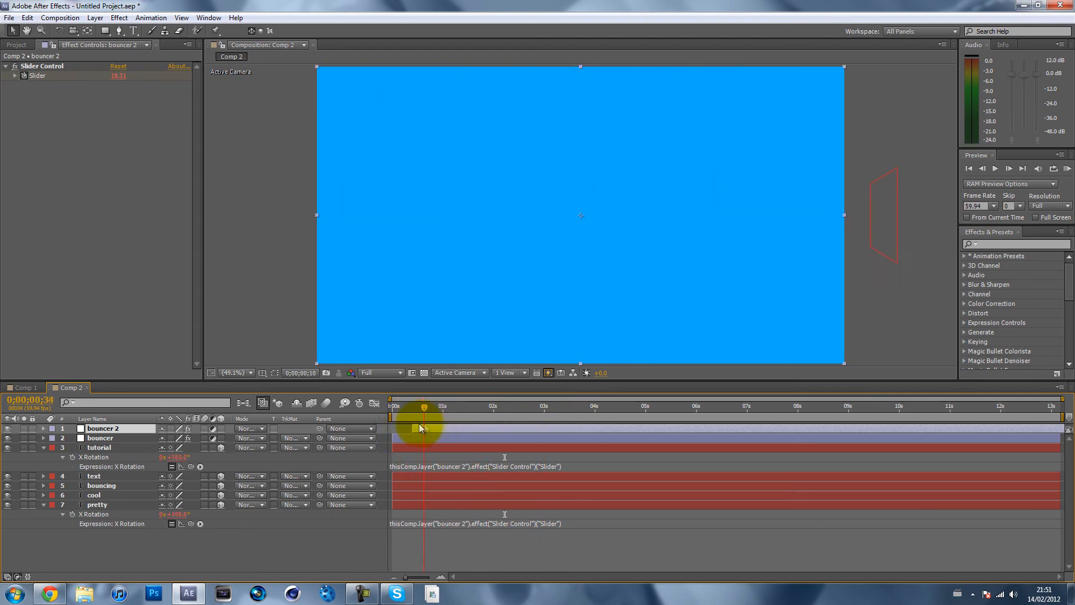
{"action": "left_click", "coordinate": [1066, 173]}
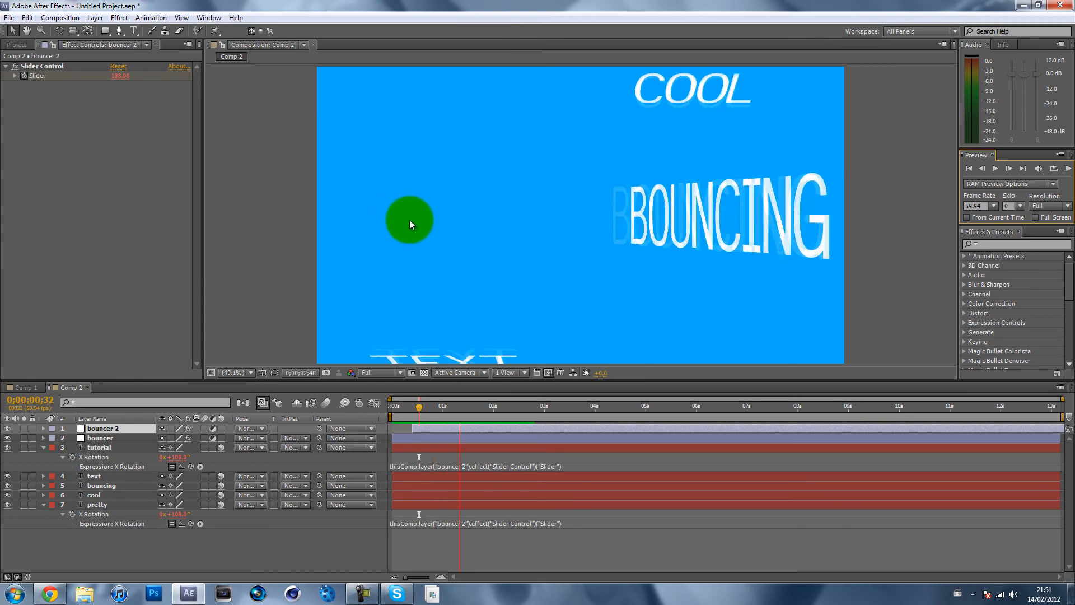
{"action": "left_click", "coordinate": [575, 294]}
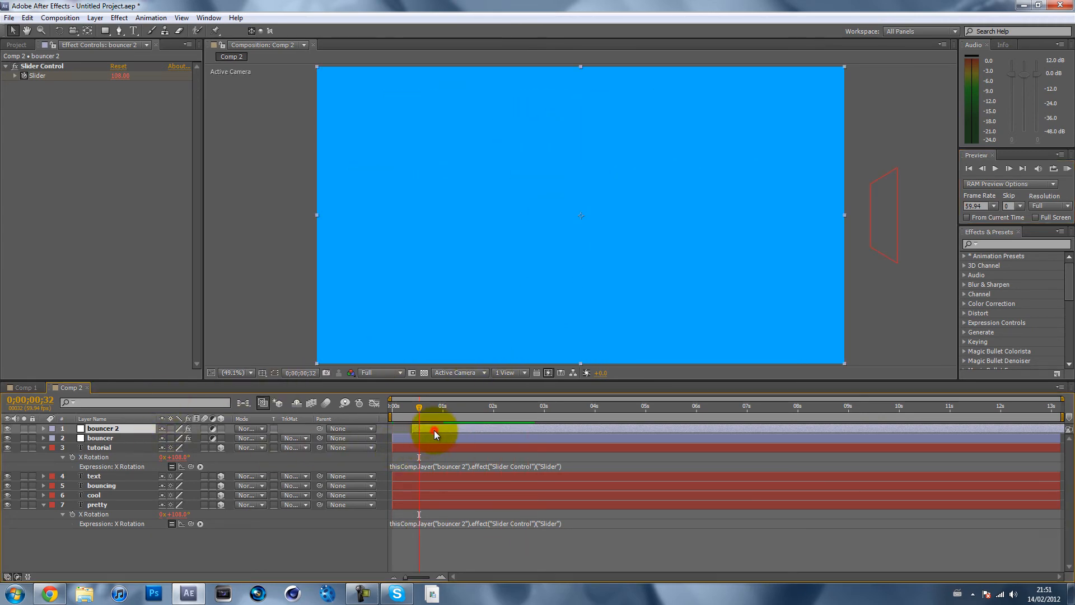
Move bouncer 2's second Slider keyframe slightly earlier, to about the two-second mark, and collapse the layer
{"action": "key", "text": "u"}
{"action": "left_click", "coordinate": [511, 448]}
{"action": "left_click_drag", "start_coordinate": [509, 450], "coordinate": [496, 449]}
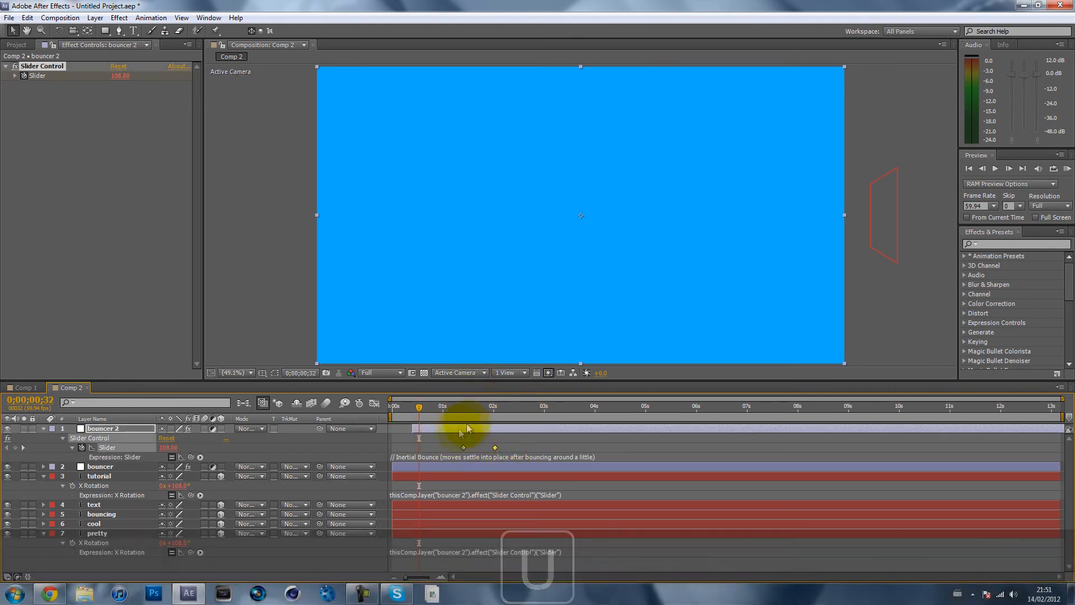
{"action": "key", "text": "u"}
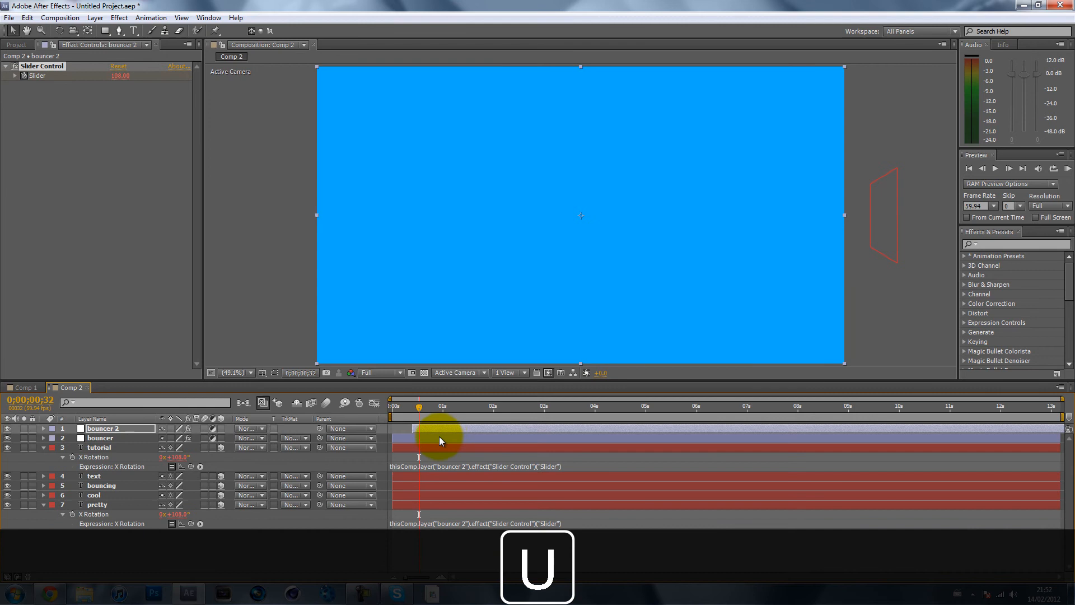
Set the RAM preview resolution to Half, play the preview of the staggered bounce, and stop it
{"action": "left_click", "coordinate": [1050, 205]}
{"action": "left_click", "coordinate": [1025, 217]}
{"action": "left_click", "coordinate": [1067, 169]}
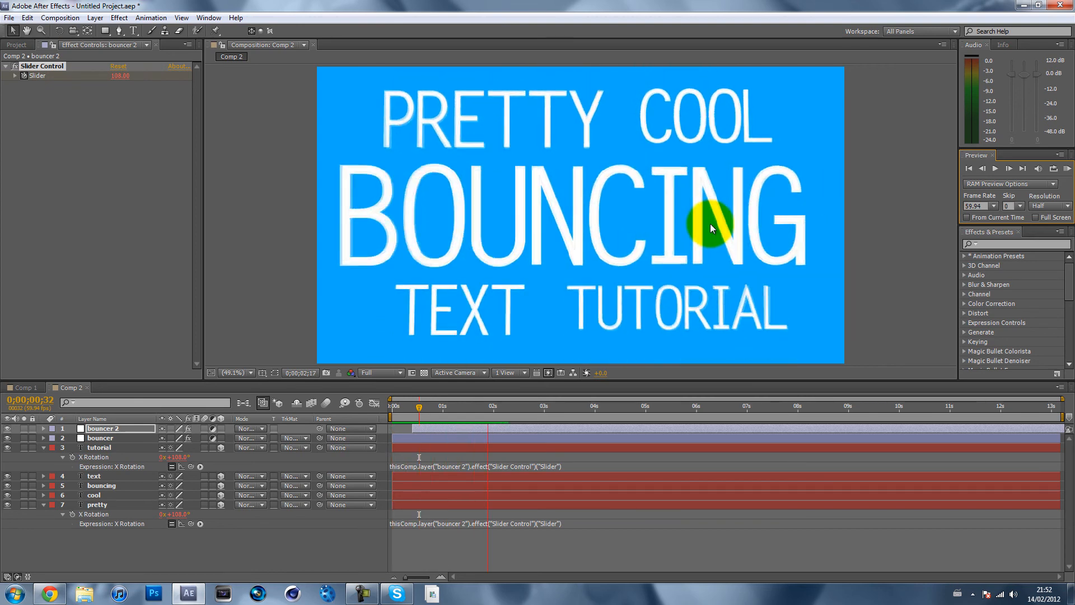
{"action": "left_click", "coordinate": [773, 234]}
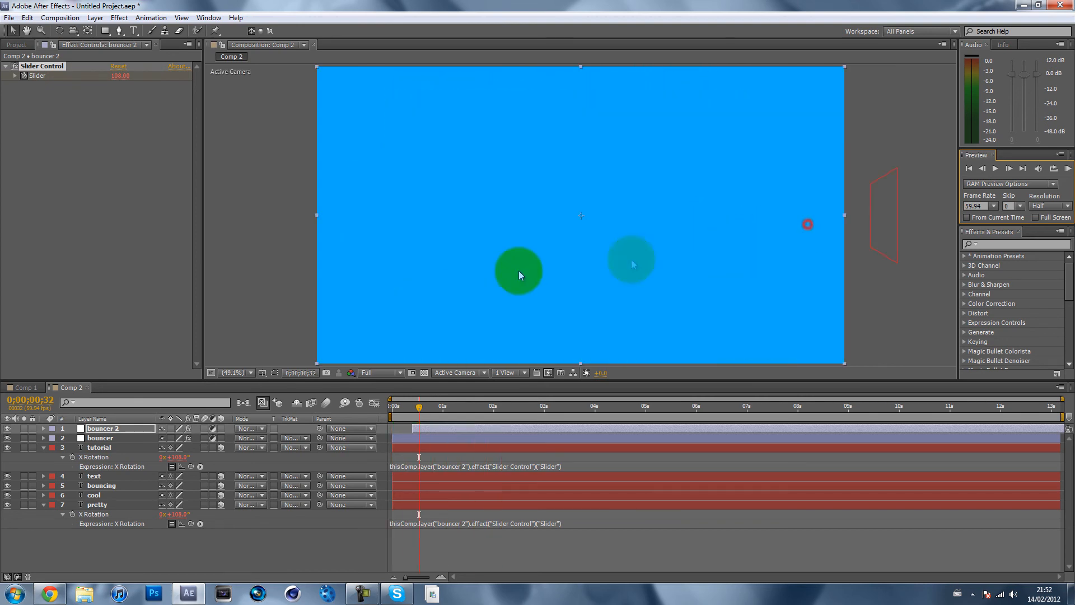
Reveal bouncer 2's Slider keyframes and expression in an enlarged timeline, with the tutorial and pretty layers collapsed
{"action": "left_click", "coordinate": [122, 429]}
{"action": "key", "text": "u"}
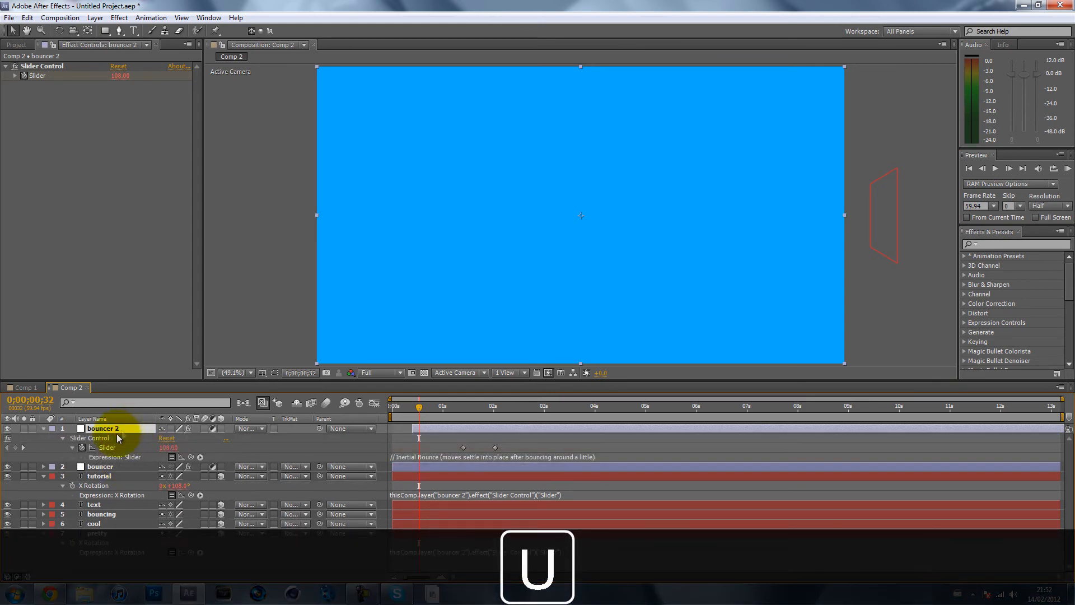
{"action": "left_click_drag", "start_coordinate": [417, 379], "coordinate": [417, 141]}
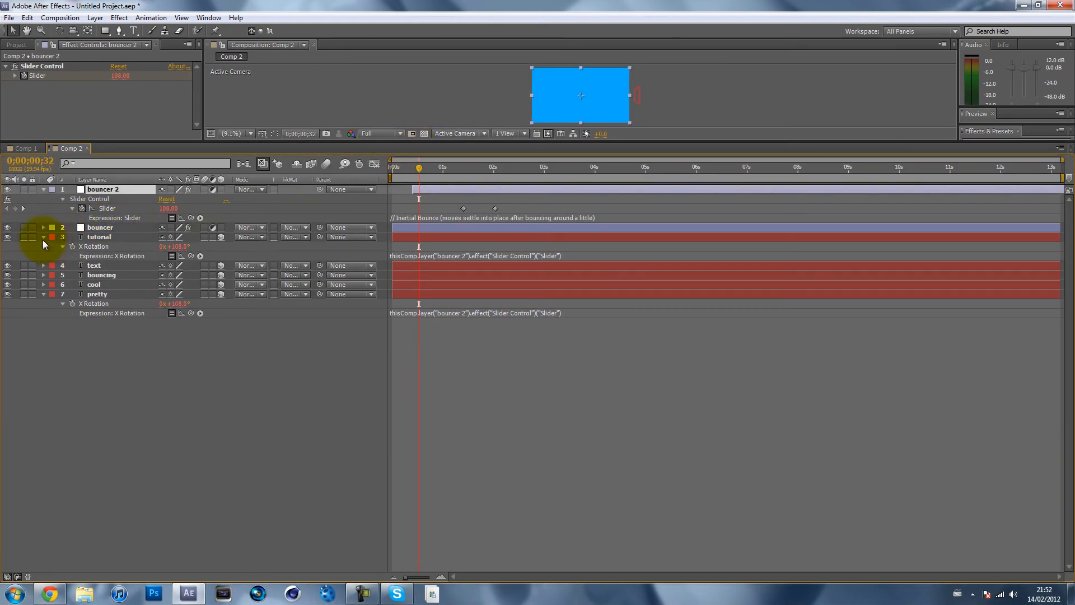
{"action": "left_click", "coordinate": [41, 238]}
{"action": "left_click", "coordinate": [44, 237]}
{"action": "left_click", "coordinate": [43, 275]}
Open bouncer 2's Slider expression and examine its amp, freq and decay settings without changing them
{"action": "left_click", "coordinate": [413, 218]}
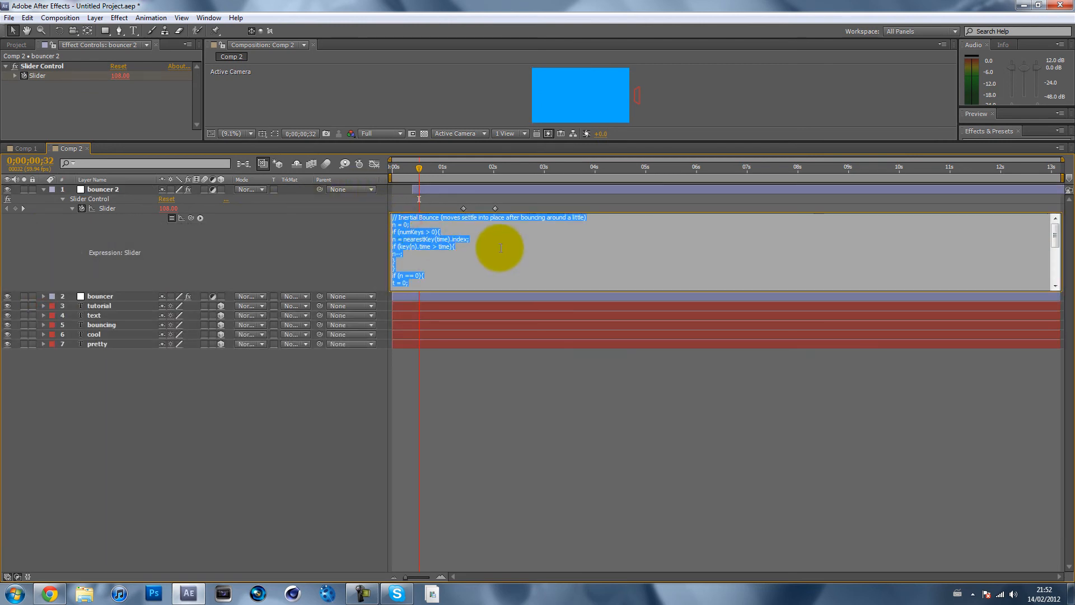
{"action": "scroll", "coordinate": [513, 258], "scroll_direction": "down", "scroll_amount": 4}
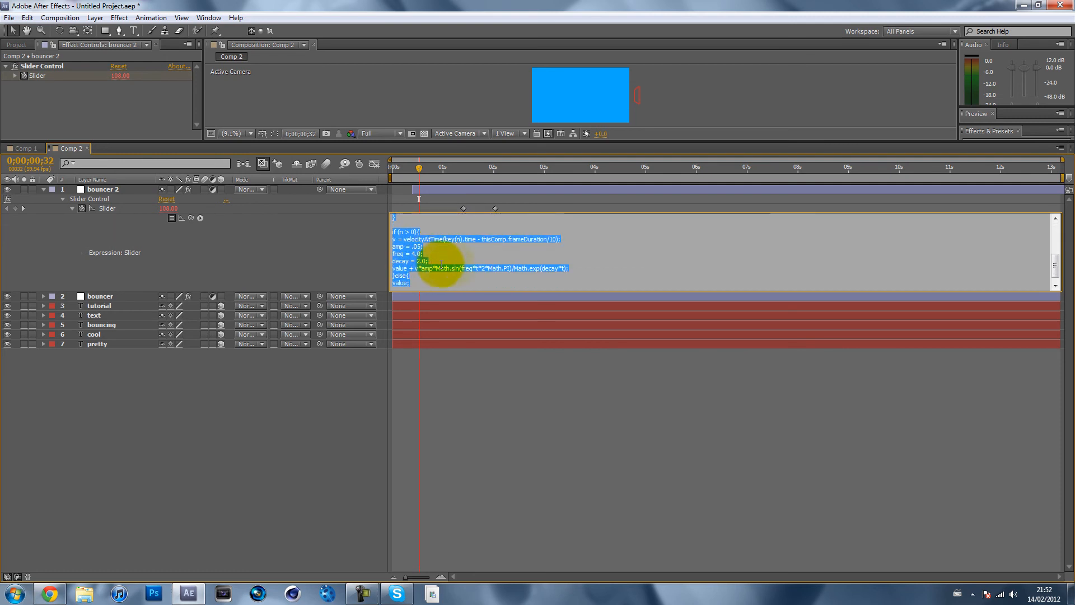
{"action": "left_click", "coordinate": [491, 261]}
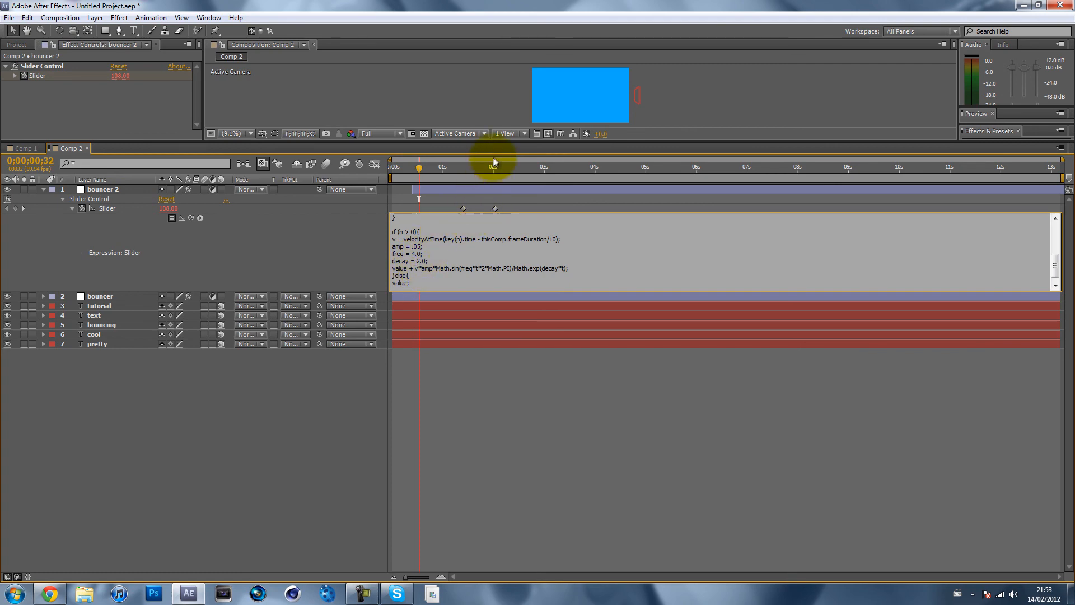
Enlarge the composition view, scrub between 0;00;01;20 and 0;00;02;52 to examine the bounce, and minimize the application
{"action": "left_click_drag", "start_coordinate": [511, 142], "coordinate": [497, 357]}
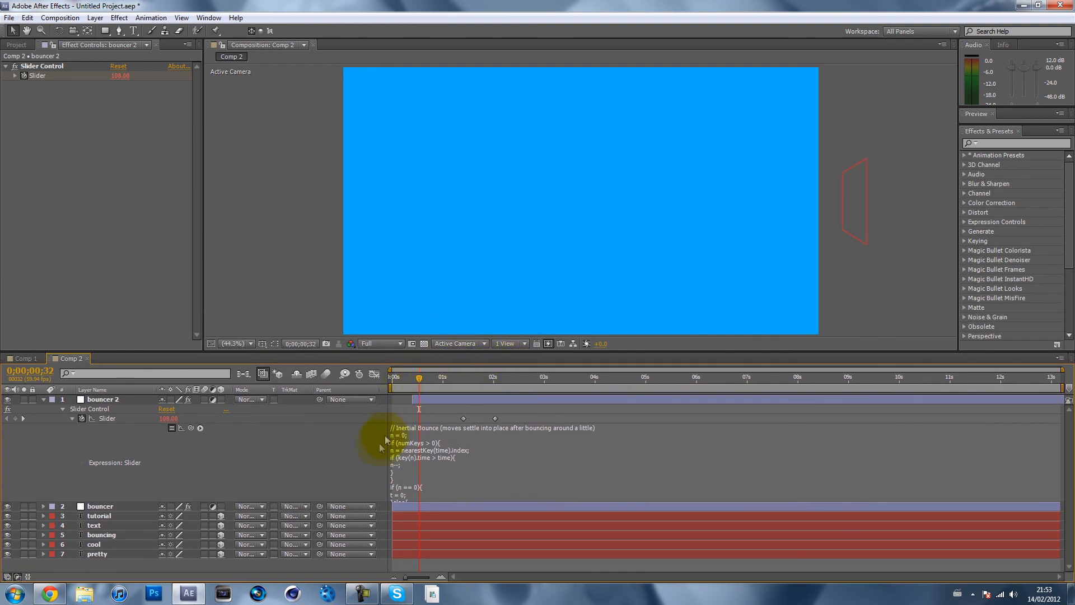
{"action": "left_click_drag", "start_coordinate": [429, 380], "coordinate": [524, 377]}
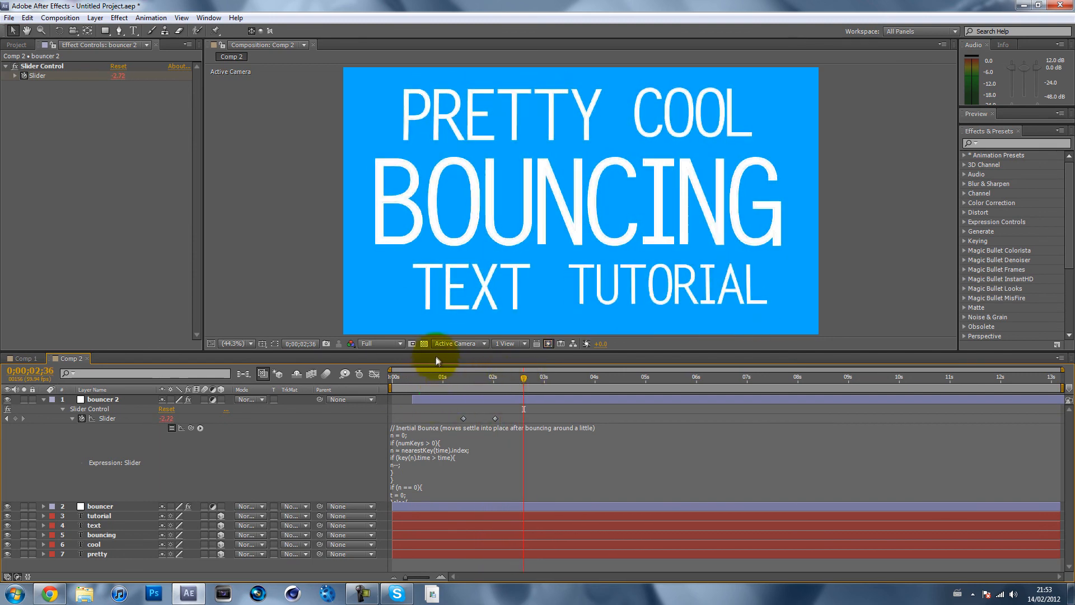
{"action": "left_click_drag", "start_coordinate": [436, 350], "coordinate": [456, 240]}
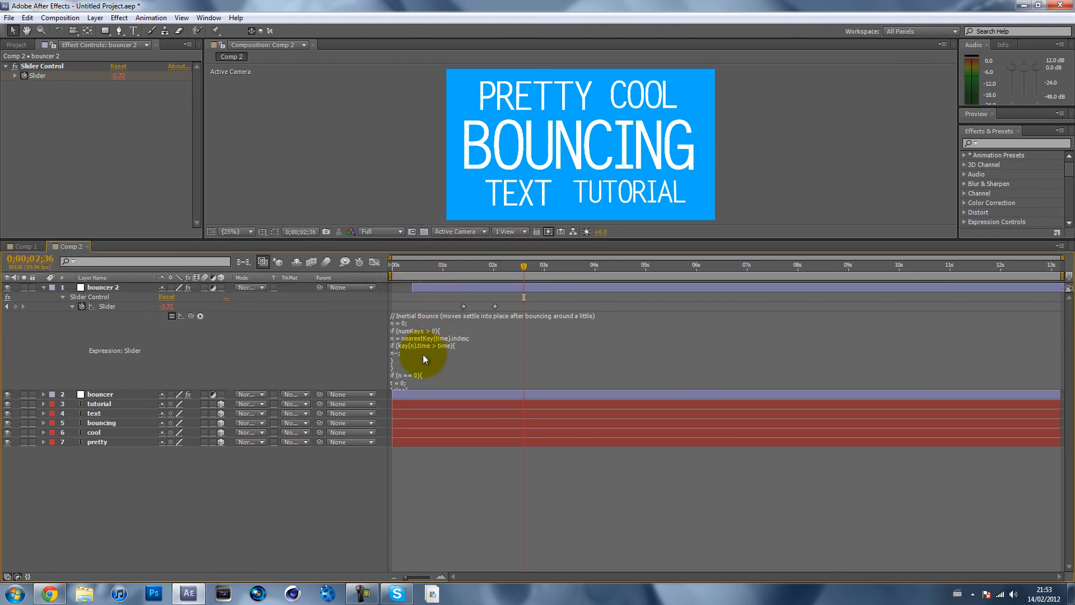
{"action": "left_click_drag", "start_coordinate": [519, 264], "coordinate": [459, 272]}
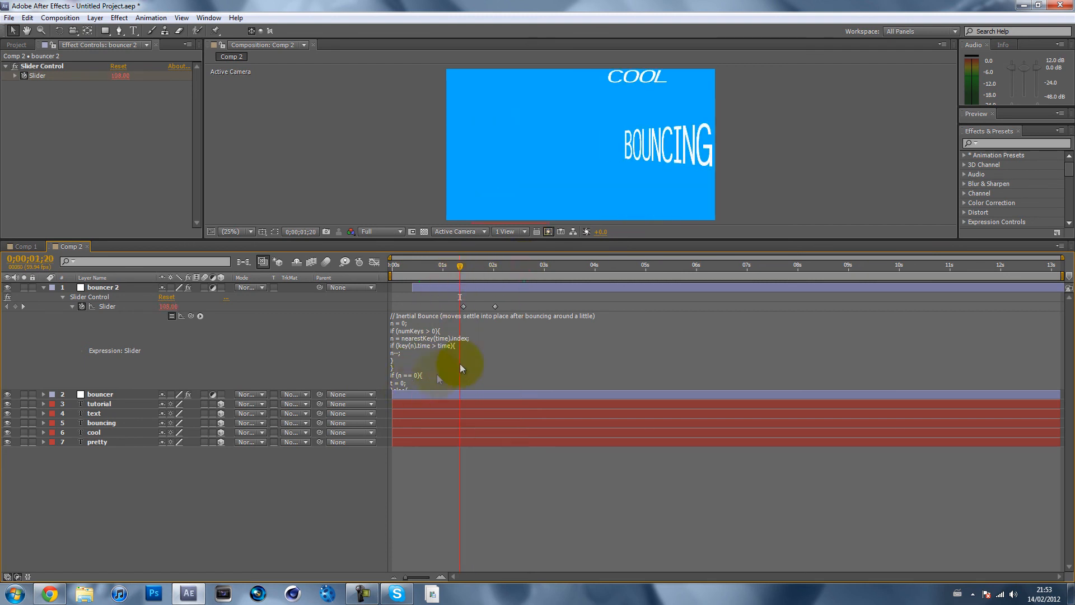
{"action": "left_click_drag", "start_coordinate": [470, 268], "coordinate": [538, 265]}
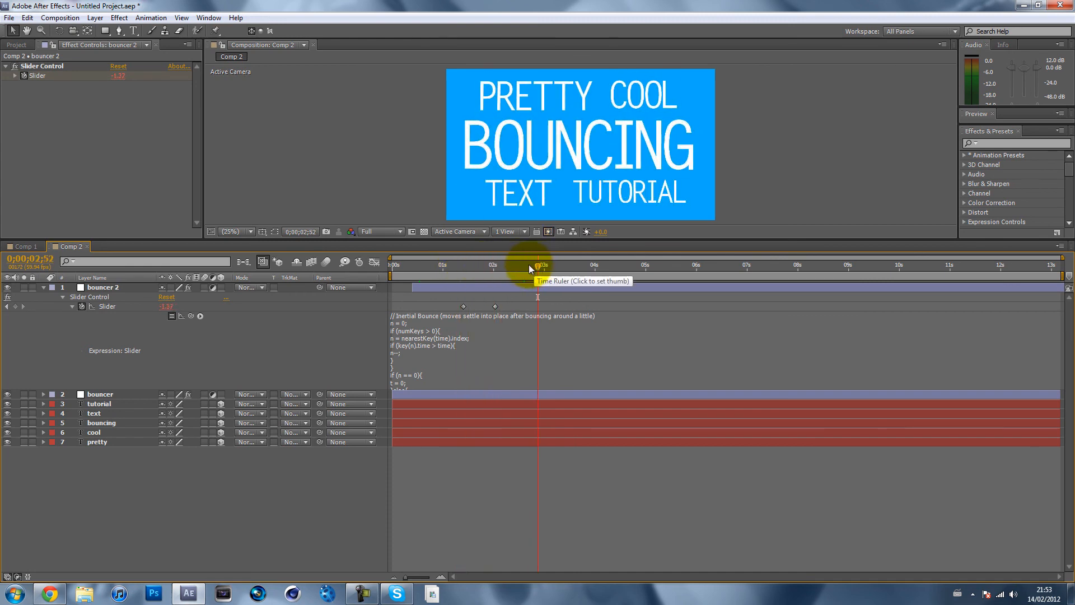
{"action": "left_click", "coordinate": [1021, 5]}
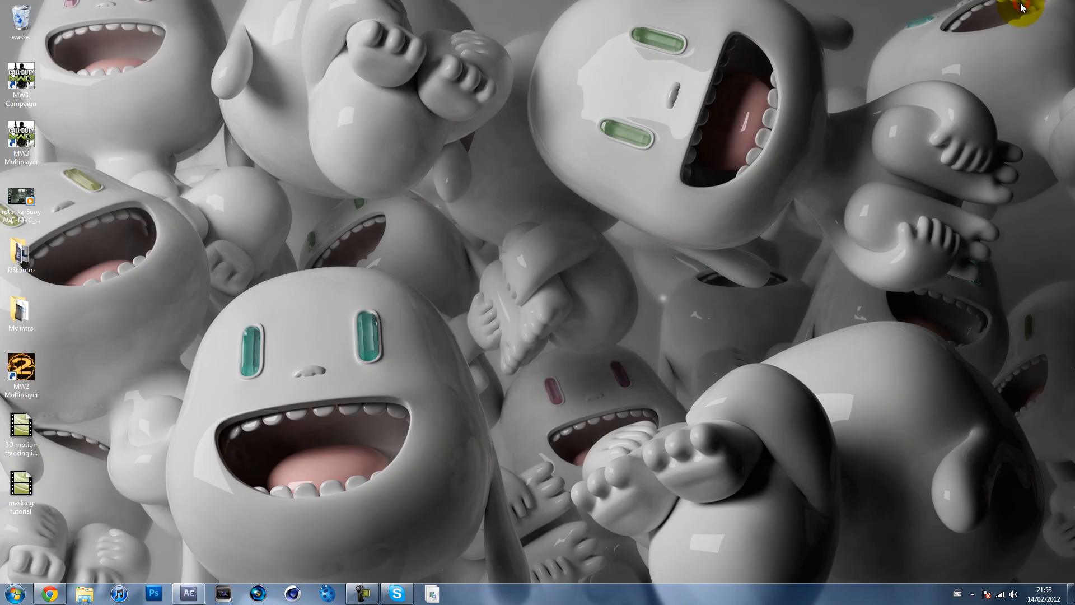